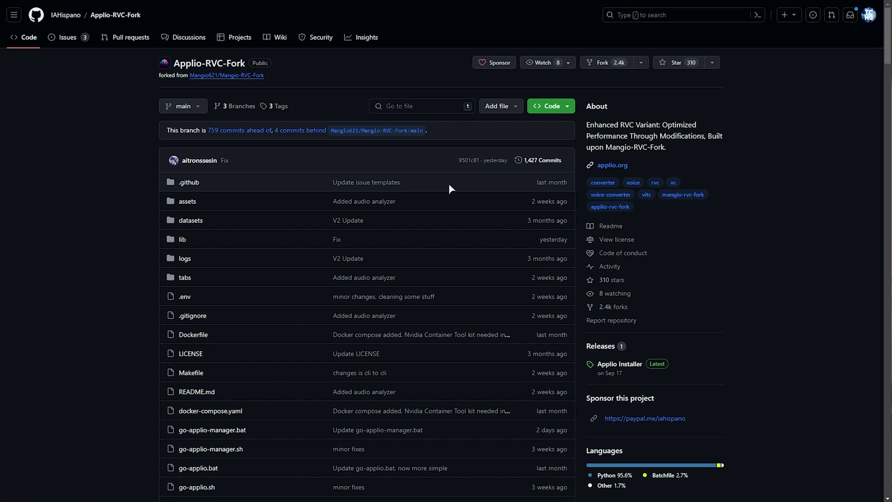
# Step: Scroll the Applio README and look over its TTS feature bullets
pyautogui.scroll(-7, 439, 169)
pyautogui.scroll(-15, 461, 196)
pyautogui.moveTo(189, 177); pyautogui.dragTo(172, 163)
pyautogui.click(526, 177)
# Step: Open the Applio Installer v2.0.0 release and download install_Applio-windows.bat from its assets
pyautogui.scroll(8, 532, 251)
pyautogui.scroll(20, 535, 297)
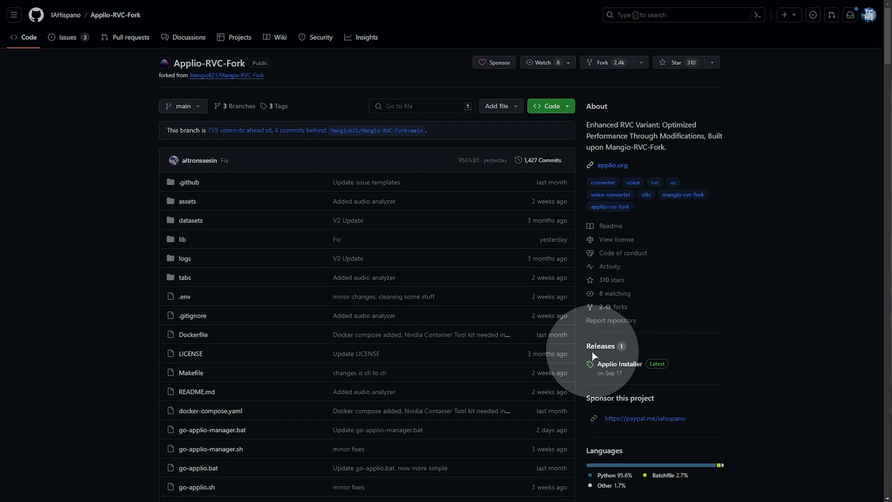
pyautogui.click(609, 375)
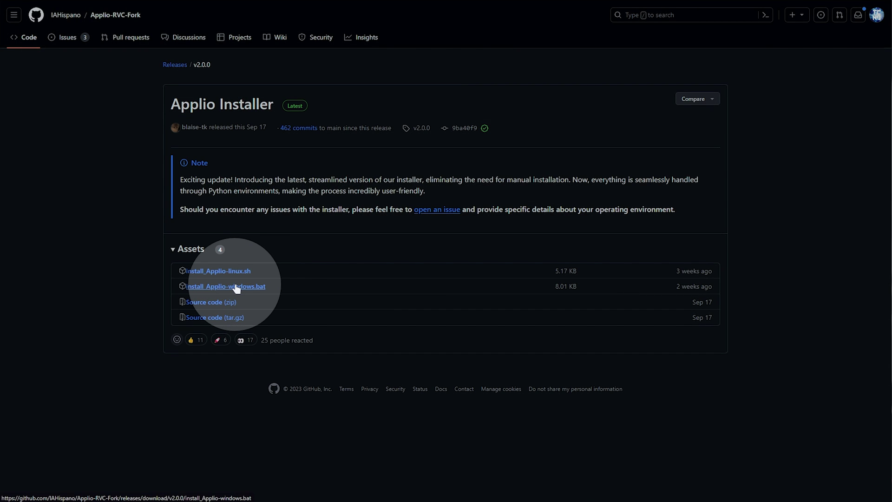
pyautogui.click(236, 287)
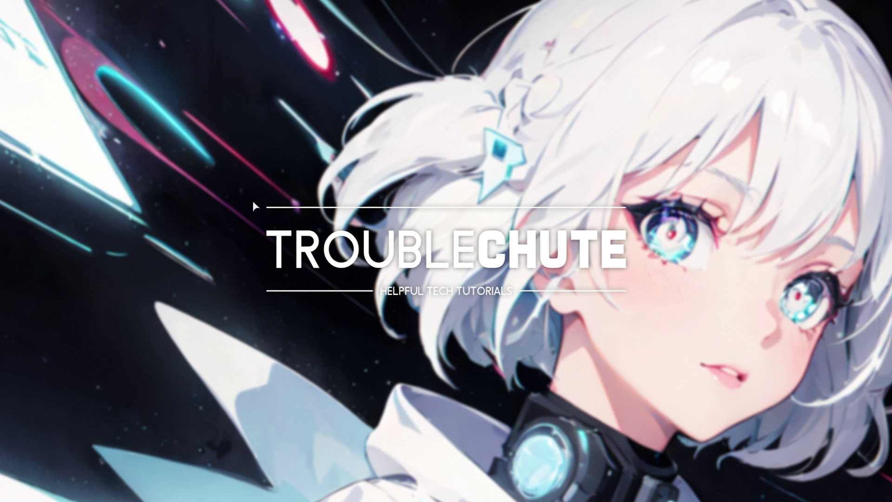
# Step: Create a new desktop folder named 'AI TTS'
pyautogui.rightClick(405, 177)
pyautogui.moveTo(485, 311)
pyautogui.click(528, 307)
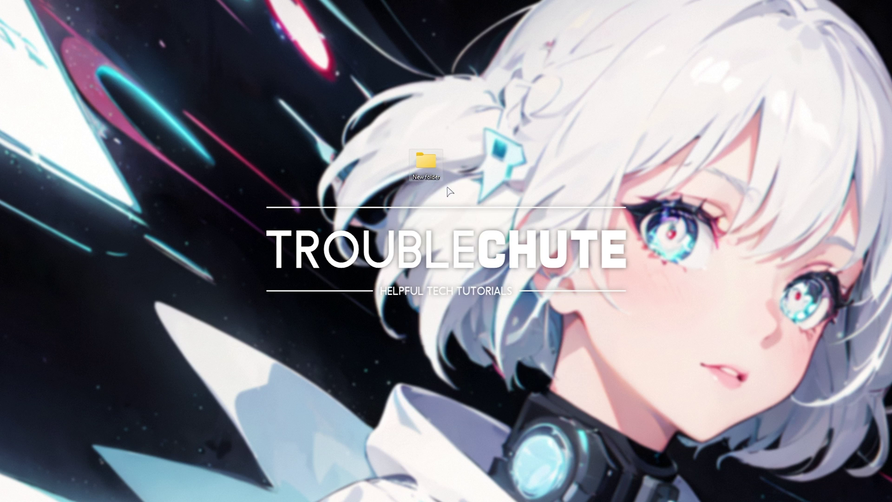
pyautogui.write('AI TTS')
pyautogui.press('Return')
# Step: Paste install_Applio-windows.bat into the AI TTS folder and launch it
pyautogui.doubleClick(438, 177)
pyautogui.hotkey('ctrl', 'v')
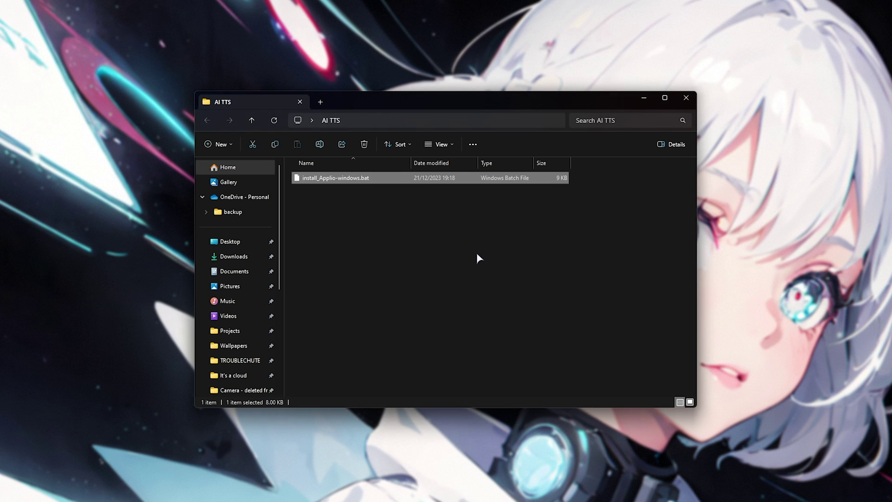
pyautogui.rightClick(398, 182)
pyautogui.click(423, 203)
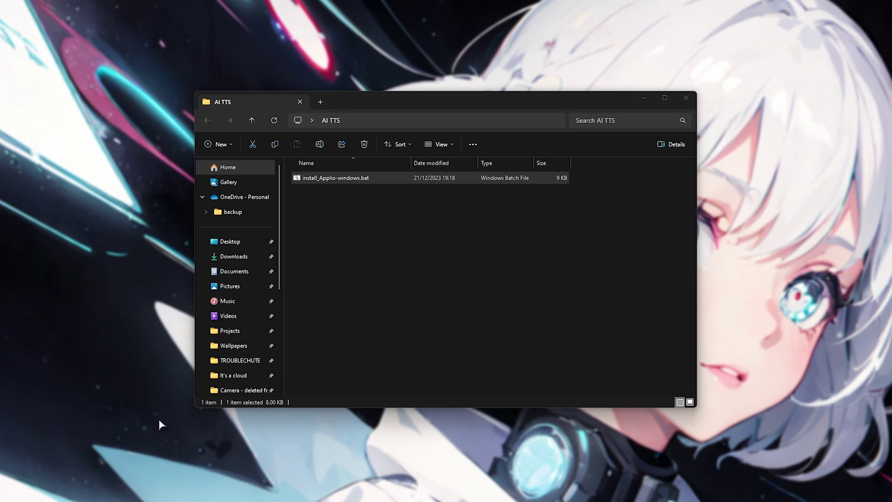
# Step: Allow the blocked script with More info and Run anyway, read it in Notepad, then close Notepad
pyautogui.click(343, 176)
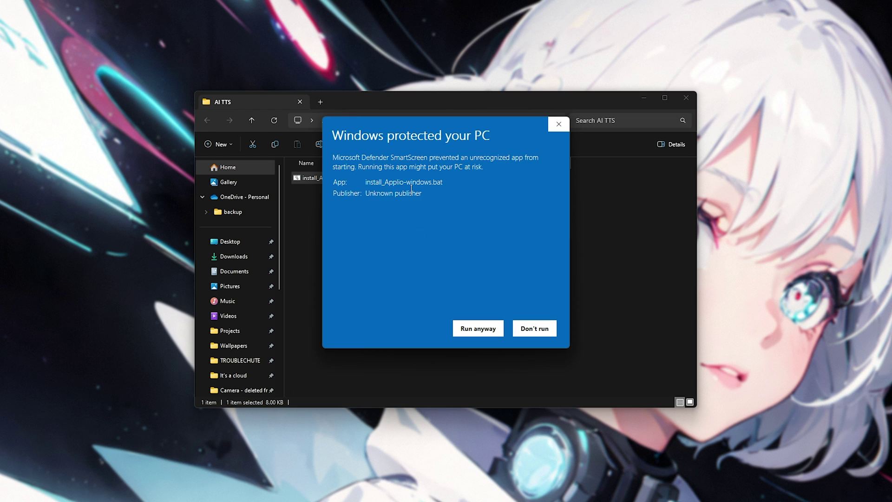
pyautogui.click(478, 328)
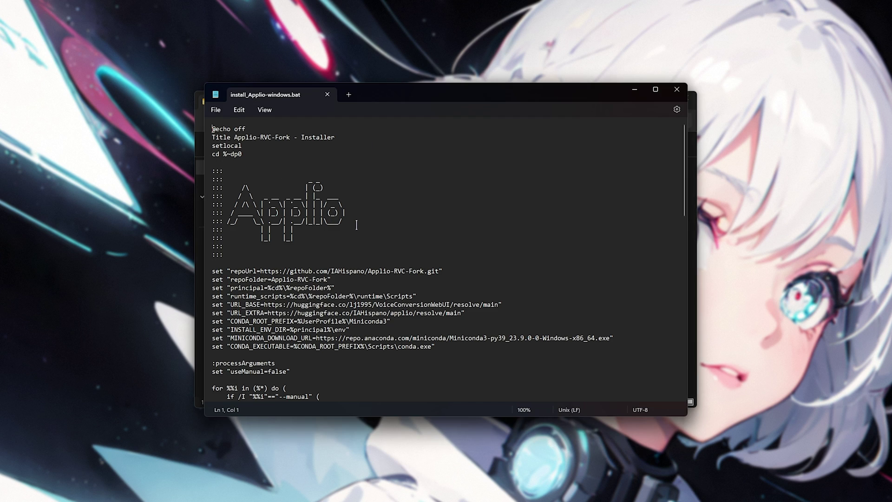
pyautogui.scroll(-7, 410, 244)
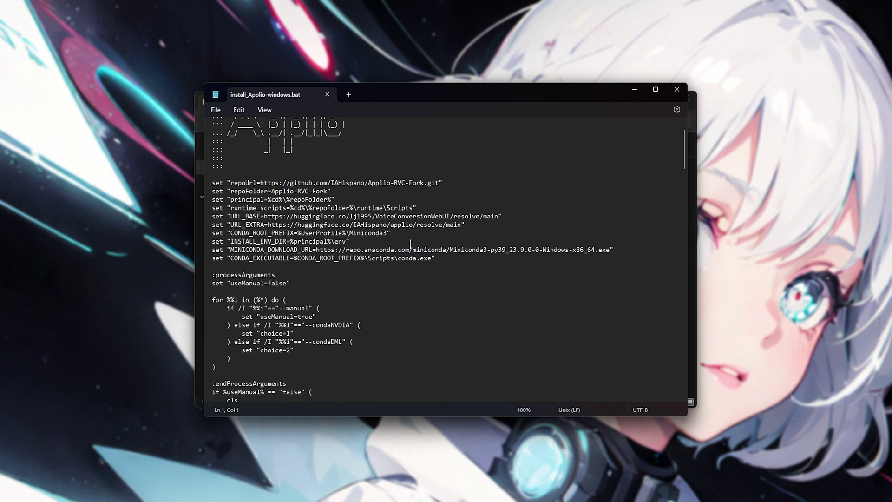
pyautogui.scroll(-20, 411, 245)
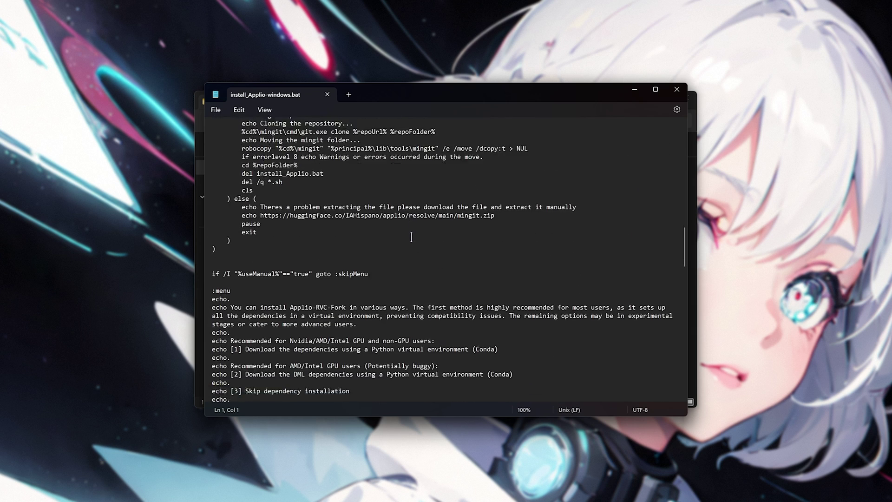
pyautogui.scroll(-20, 411, 237)
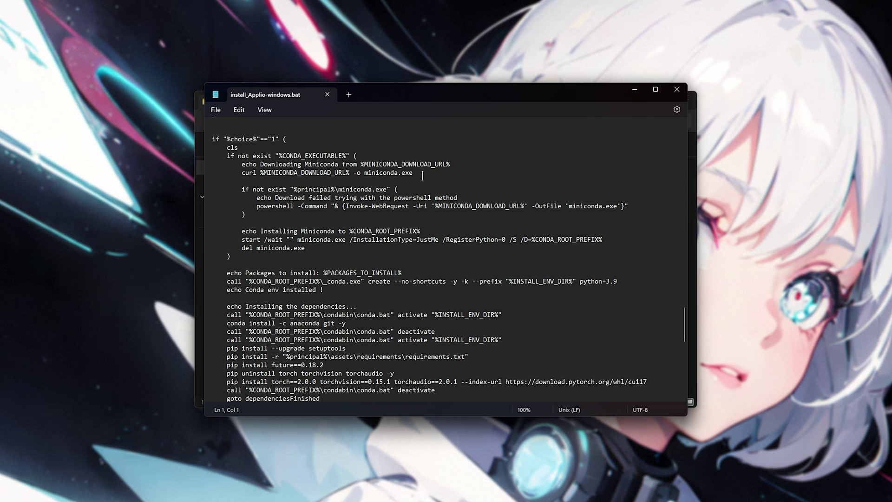
pyautogui.scroll(-9, 510, 272)
pyautogui.hotkey('alt', 'F4')
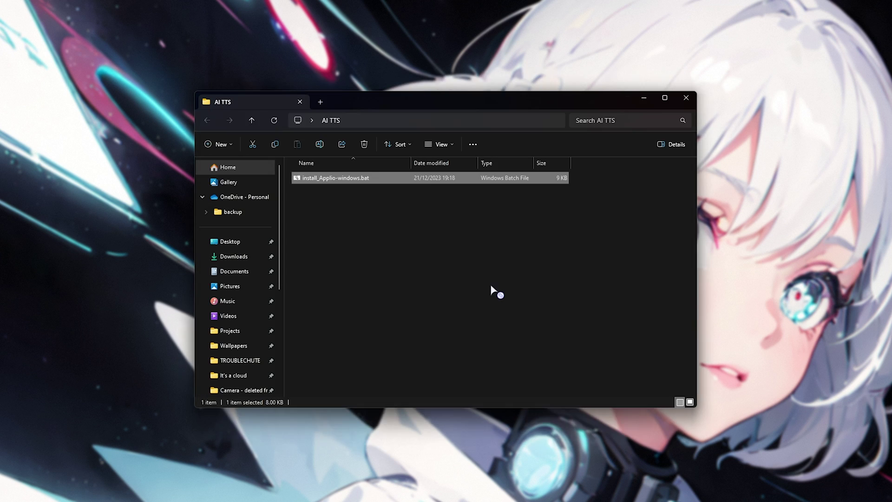
# Step: Run install_Applio-windows.bat so it clones Applio-RVC-Fork into the AI TTS folder
pyautogui.doubleClick(431, 180)
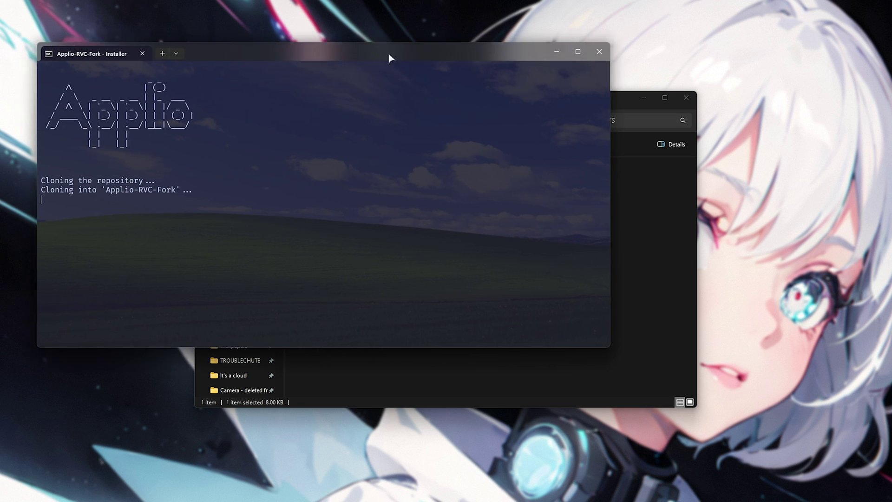
pyautogui.moveTo(389, 56); pyautogui.dragTo(508, 115)
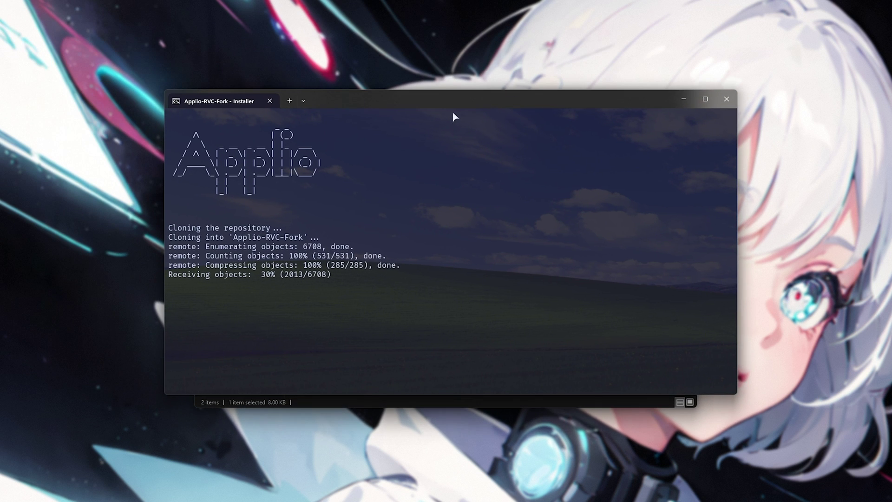
pyautogui.moveTo(380, 109)
pyautogui.mouseDown()
pyautogui.moveTo(497, 95)
pyautogui.moveTo(533, 122)
pyautogui.mouseUp()
pyautogui.moveTo(366, 222); pyautogui.dragTo(501, 229)
pyautogui.moveTo(743, 98); pyautogui.dragTo(473, 108)
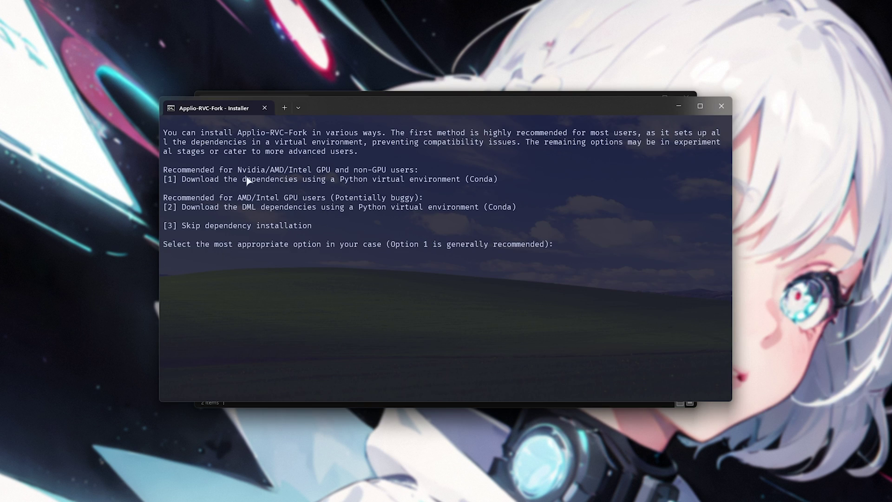
# Step: Review the install choices and enter option 1, the recommended Conda dependency install
pyautogui.moveTo(163, 171); pyautogui.dragTo(419, 172)
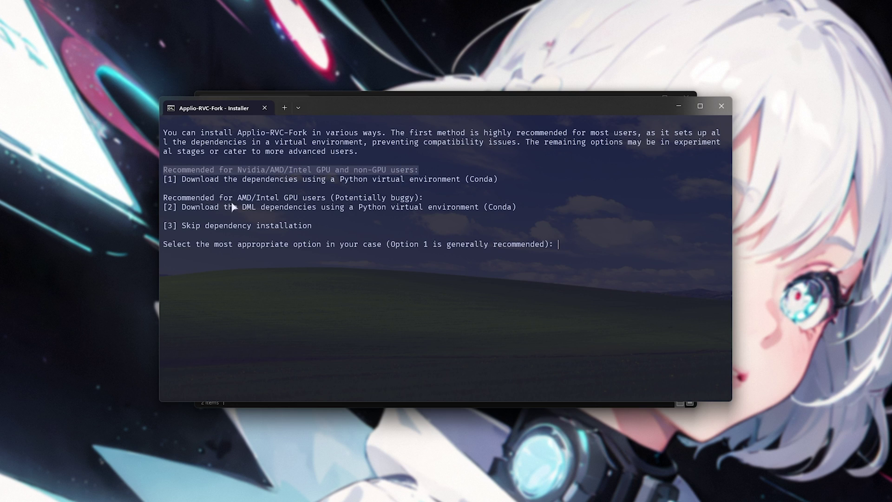
pyautogui.moveTo(165, 199); pyautogui.dragTo(331, 230)
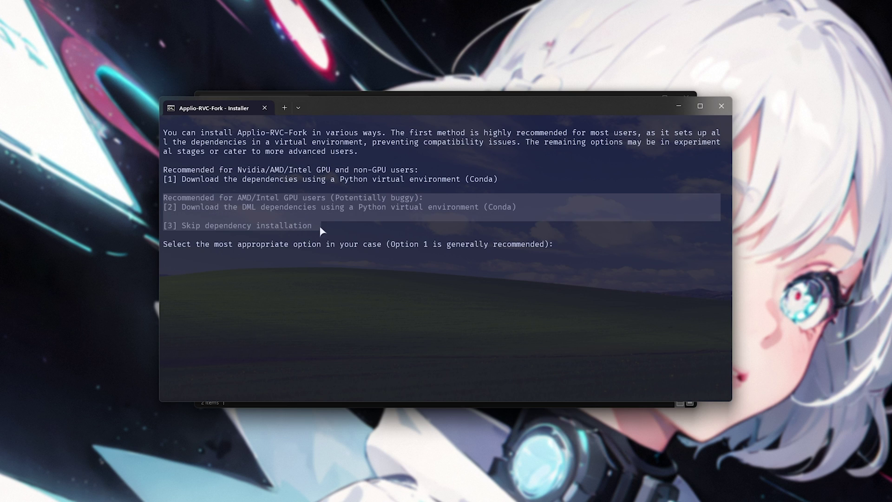
pyautogui.click(331, 229)
pyautogui.write('1')
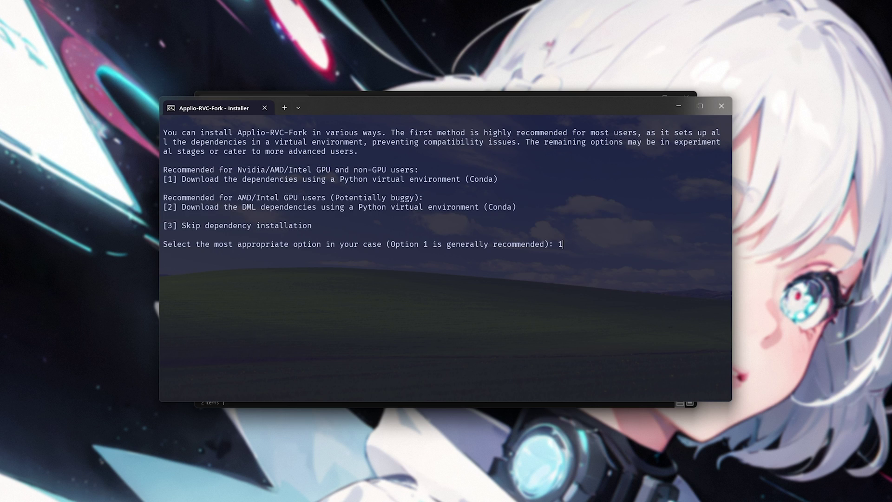
pyautogui.press('Return')
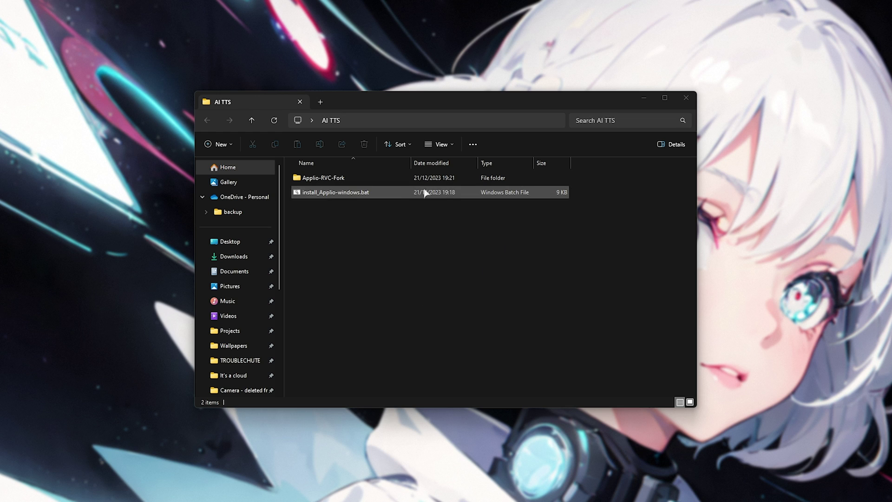
# Step: Open the Applio-RVC-Fork folder and run go-applio.bat, centring its terminal window
pyautogui.doubleClick(377, 181)
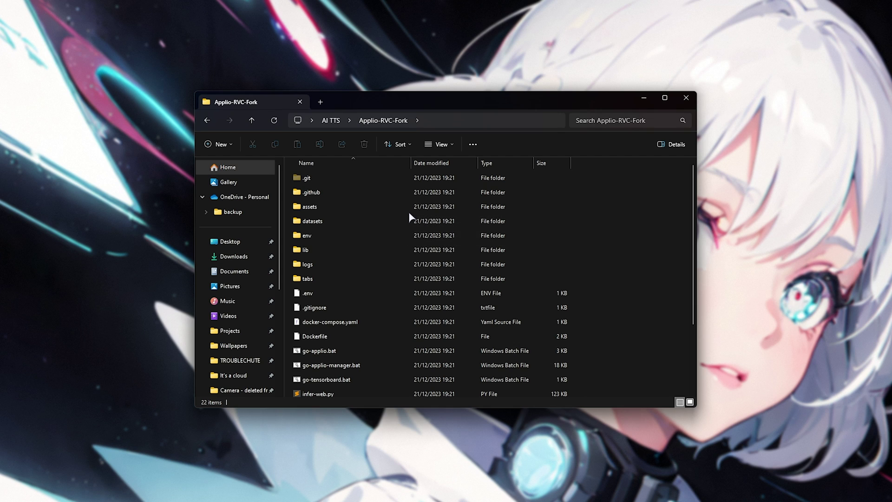
pyautogui.hotkey('alt', 'Left')
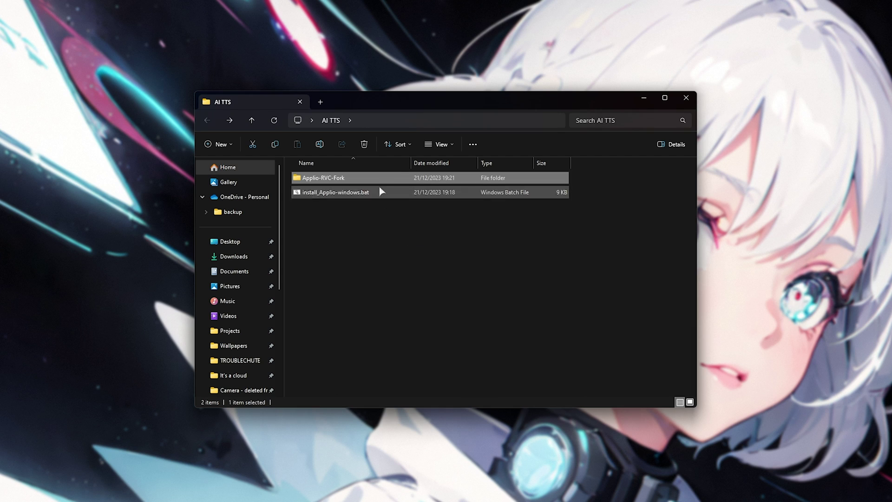
pyautogui.doubleClick(406, 183)
pyautogui.scroll(-2, 414, 209)
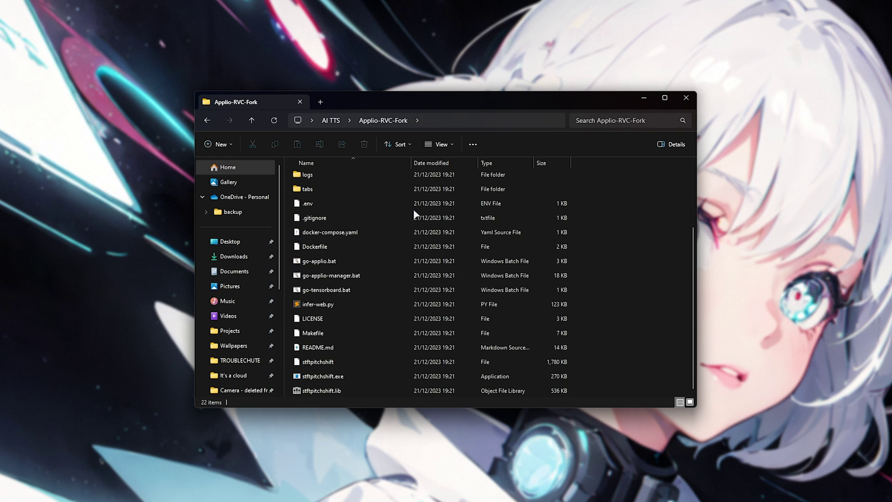
pyautogui.doubleClick(387, 263)
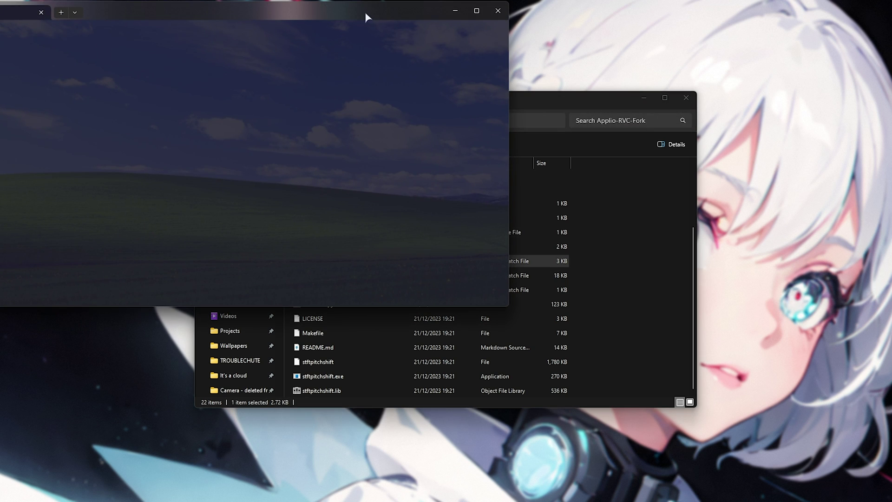
pyautogui.moveTo(365, 12); pyautogui.dragTo(588, 100)
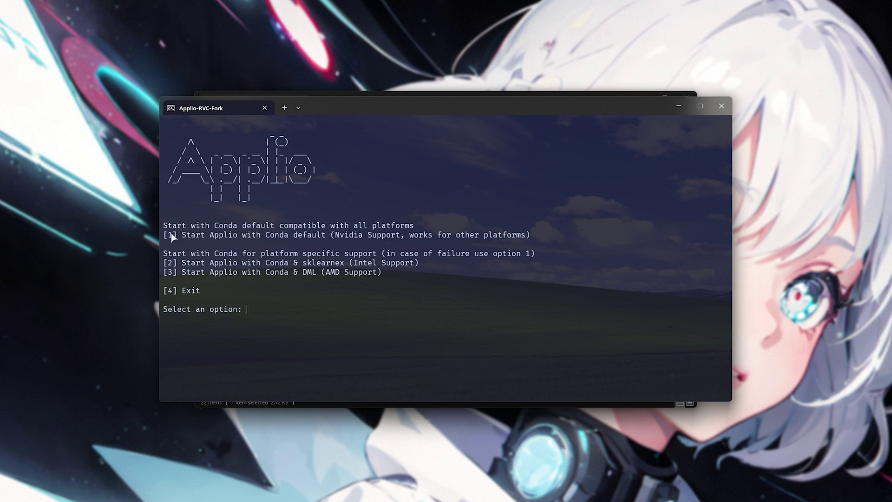
# Step: Review the start options and enter 1 to launch Applio with the Conda default
pyautogui.moveTo(336, 234); pyautogui.dragTo(394, 237)
pyautogui.moveTo(350, 264); pyautogui.dragTo(335, 277)
pyautogui.click(383, 298)
pyautogui.write('1')
pyautogui.press('Return')
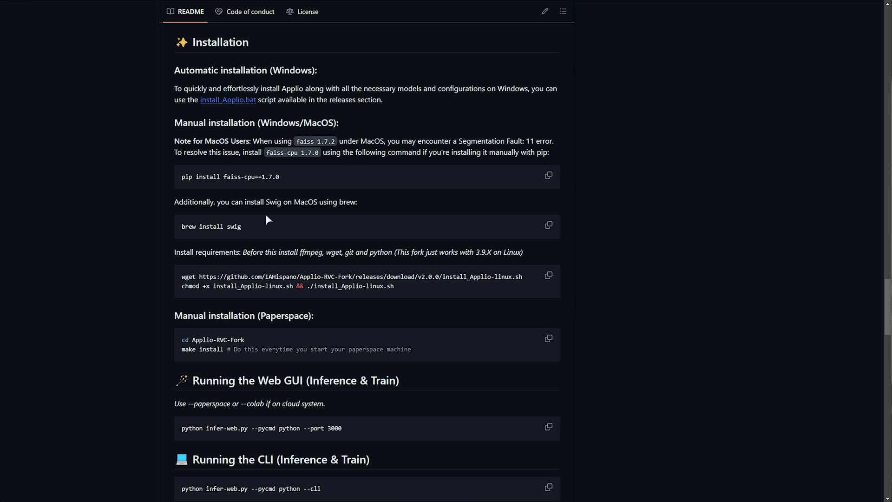
# Step: Scroll the browser page while Applio's web UI loads on its Model Inference tab
pyautogui.scroll(3, 305, 149)
pyautogui.scroll(-2, 306, 150)
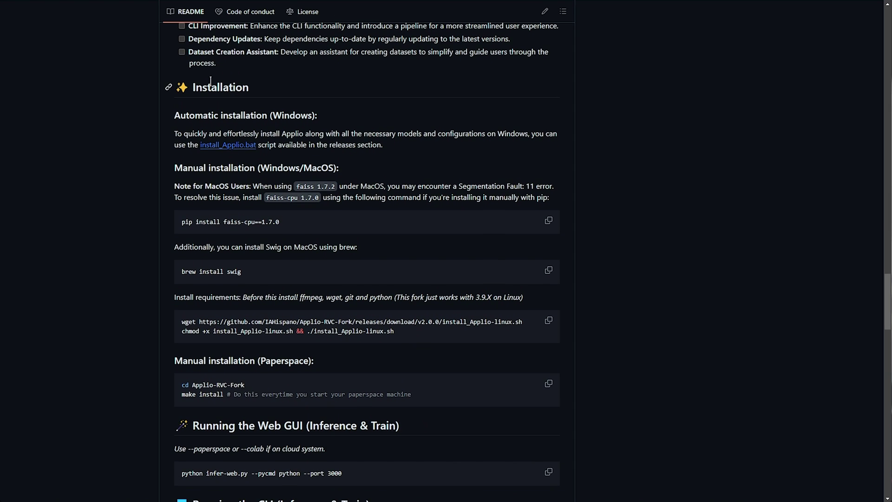
pyautogui.scroll(-1, 324, 178)
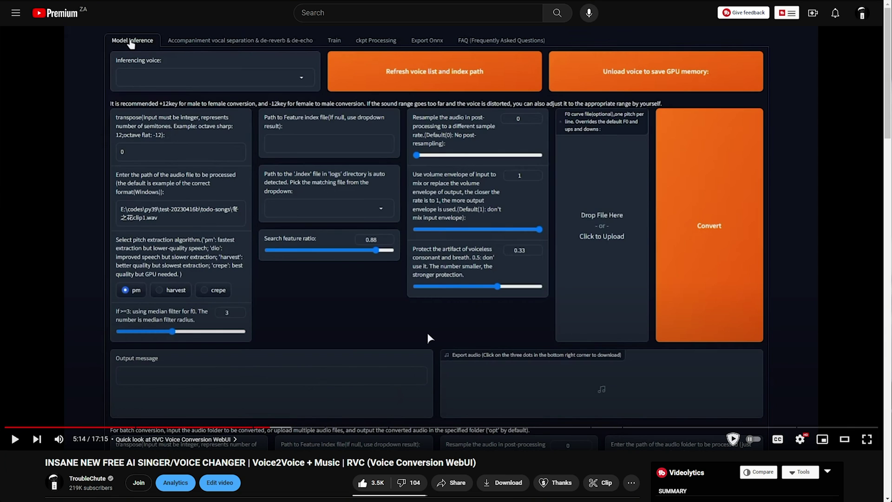
pyautogui.scroll(-2, 428, 333)
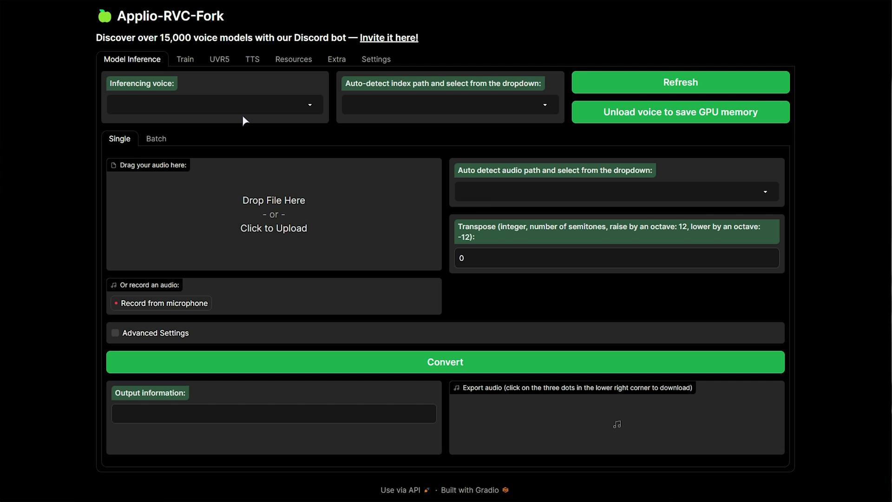
# Step: Browse the Train, UVR5, TTS, Resources and Extra tabs of Applio
pyautogui.click(182, 58)
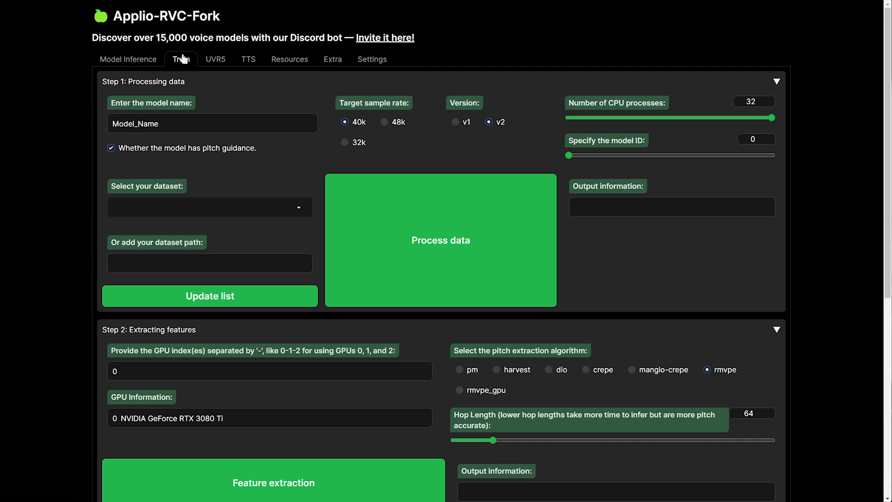
pyautogui.click(217, 60)
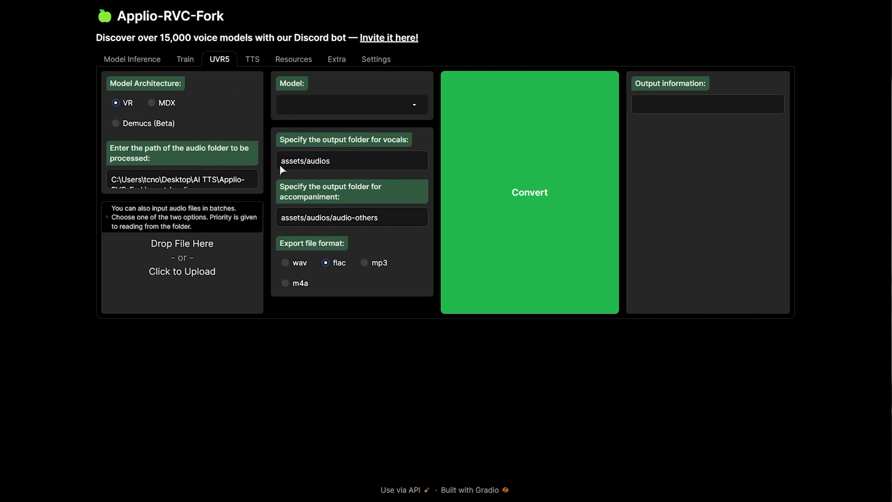
pyautogui.click(260, 61)
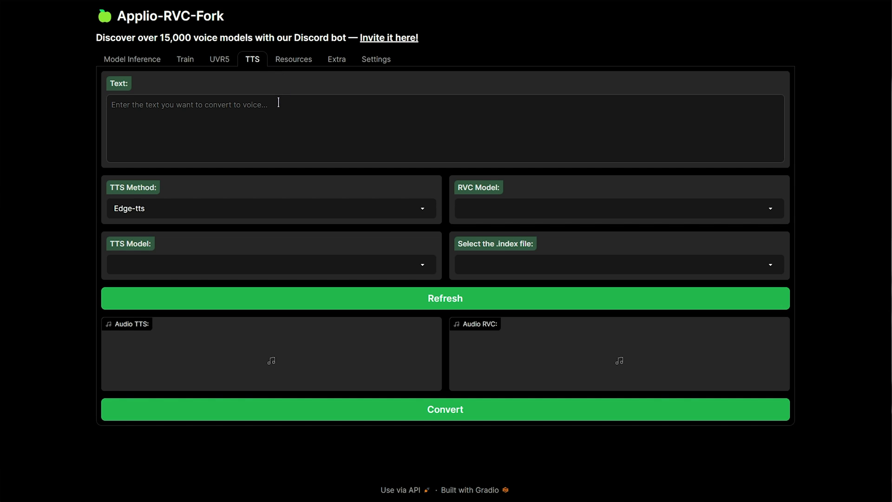
pyautogui.click(294, 63)
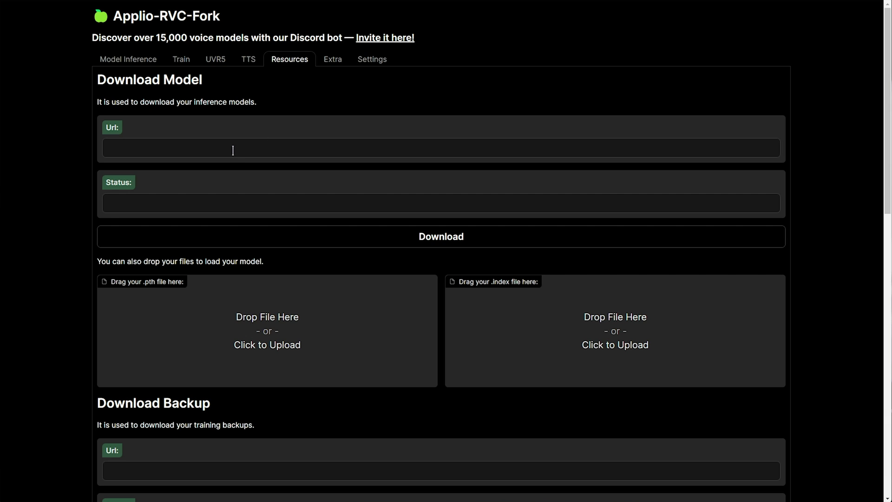
pyautogui.click(331, 62)
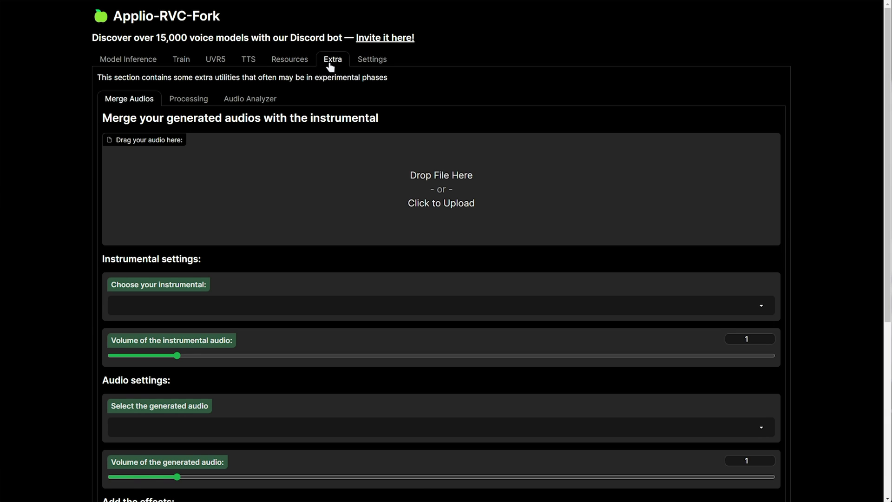
pyautogui.scroll(-5, 356, 238)
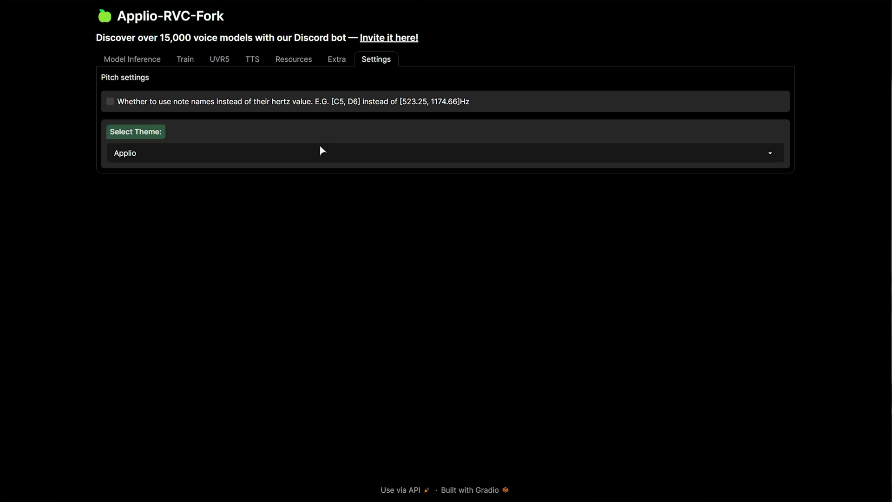
# Step: Choose the Acayun theme, return to the TTS page and open its RVC voice model list
pyautogui.click(322, 151)
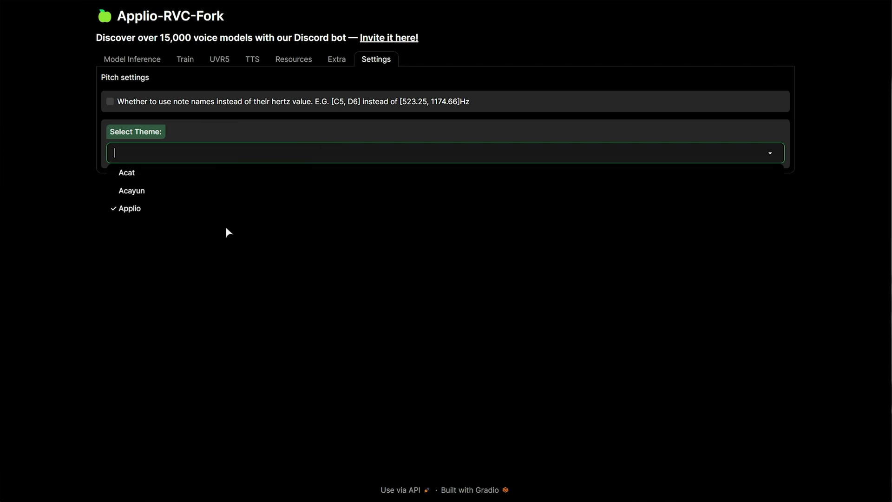
pyautogui.click(360, 191)
pyautogui.click(252, 59)
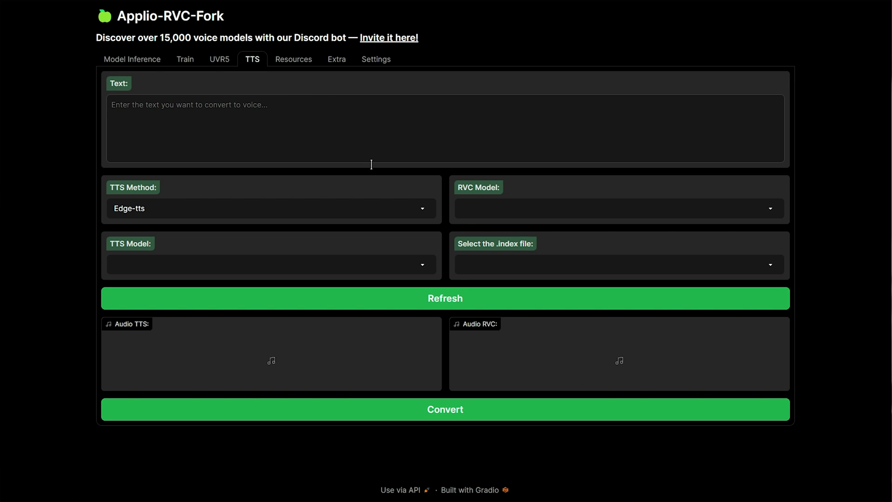
pyautogui.click(472, 128)
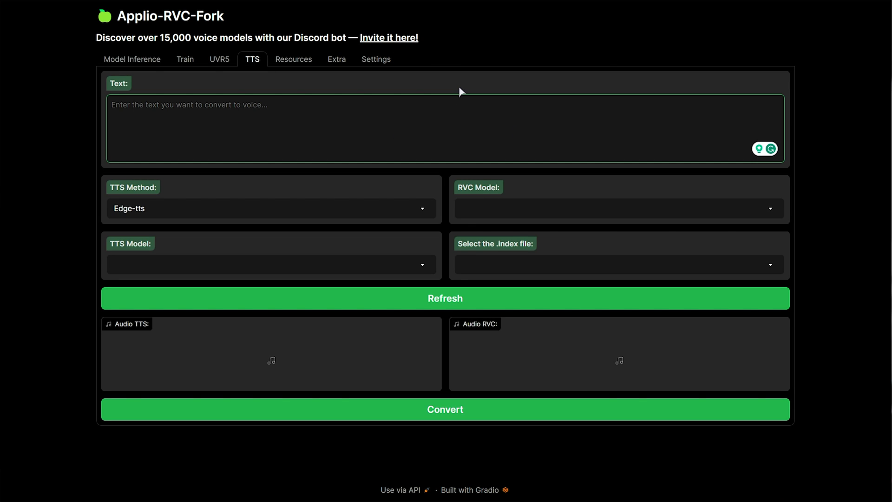
pyautogui.click(498, 210)
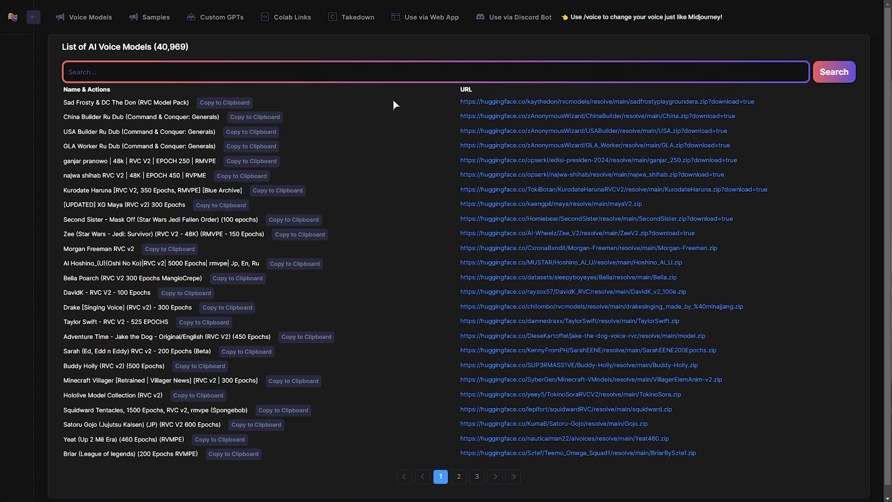
# Step: Search the voice model list for 'obama' and select both files in the downloaded obama.zip
pyautogui.click(307, 73)
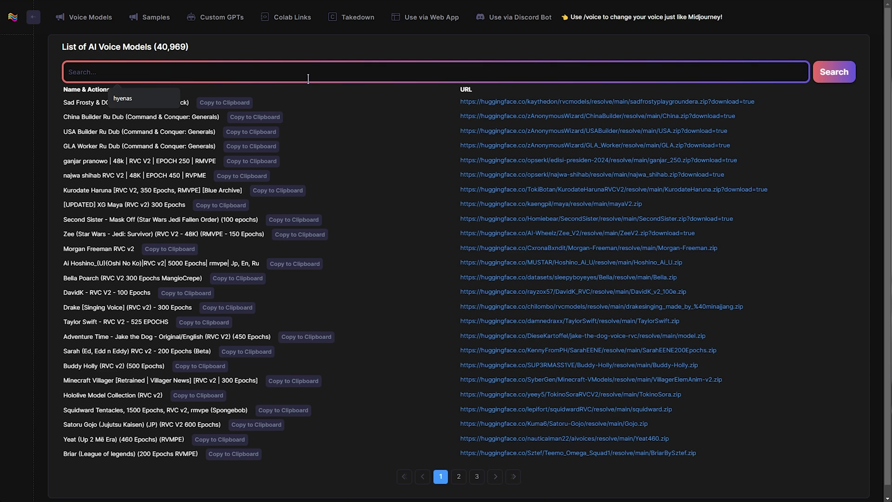
pyautogui.write('obama')
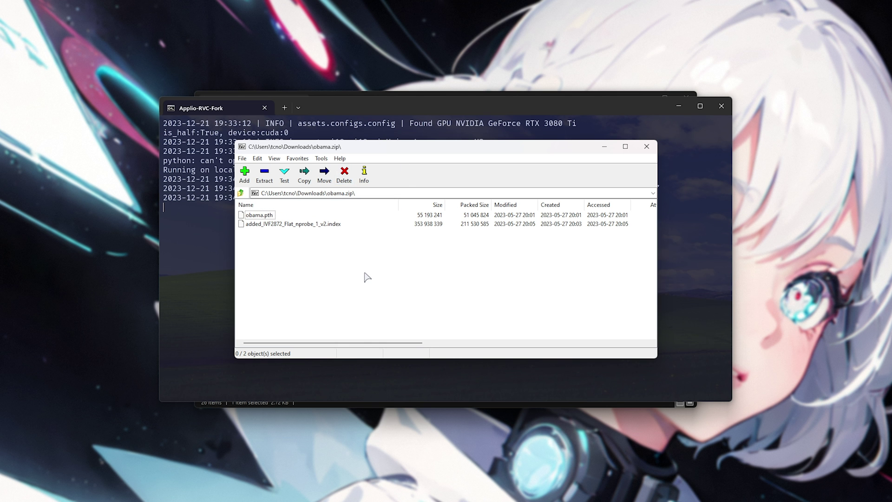
pyautogui.moveTo(350, 279); pyautogui.dragTo(239, 212)
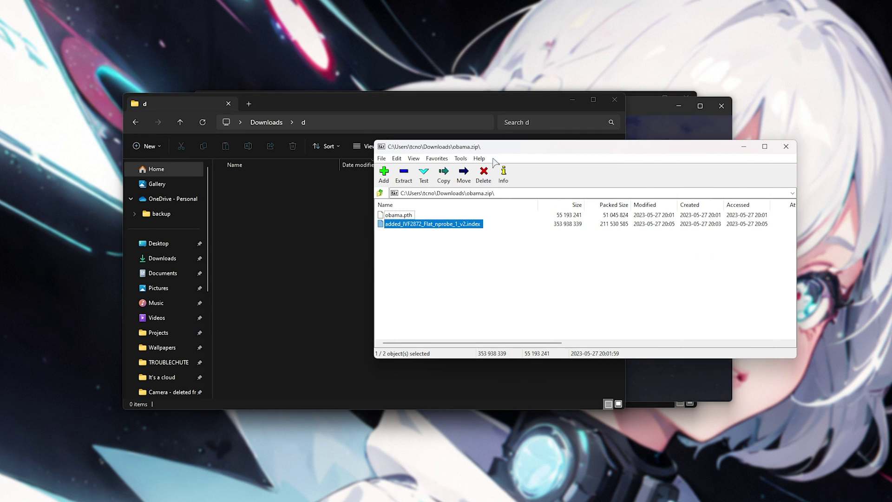
# Step: Drag obama.pth and added_IVF2872_Flat_nprobe_1_v2.index from 7-Zip into folder d, then close 7-Zip
pyautogui.keyDown('shift'); pyautogui.click(398, 214); pyautogui.keyUp('shift')
pyautogui.moveTo(400, 216); pyautogui.dragTo(359, 242)
pyautogui.click(786, 147)
pyautogui.moveTo(505, 103); pyautogui.dragTo(573, 102)
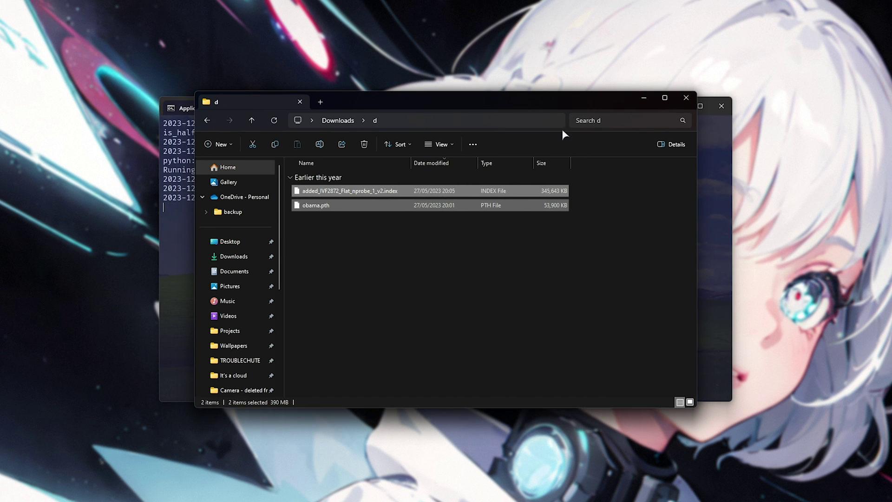
pyautogui.hotkey('alt', 'Tab')
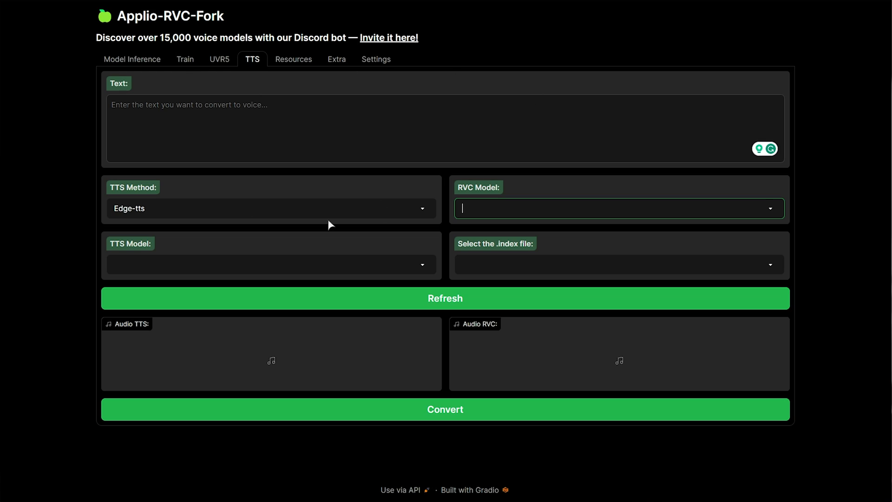
# Step: Upload obama.pth into the .pth drop box on the Resources page
pyautogui.click(291, 60)
pyautogui.scroll(-1, 275, 122)
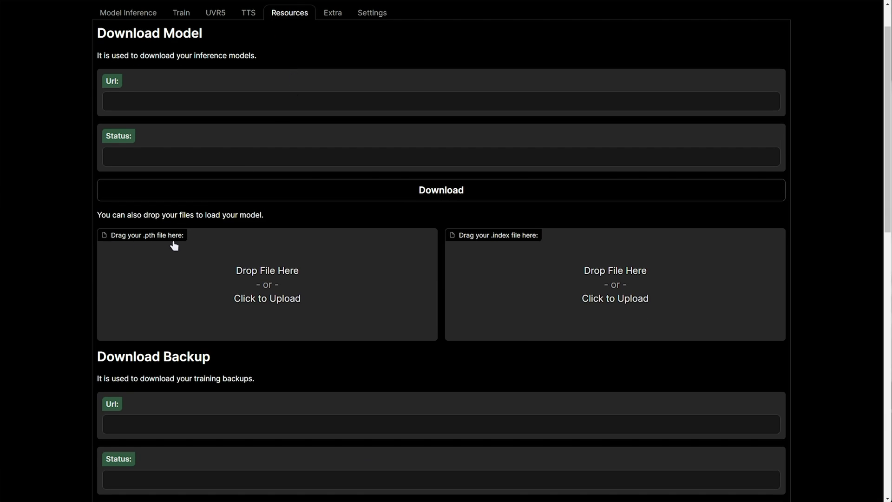
pyautogui.hotkey('alt', 'Tab')
pyautogui.click(319, 205)
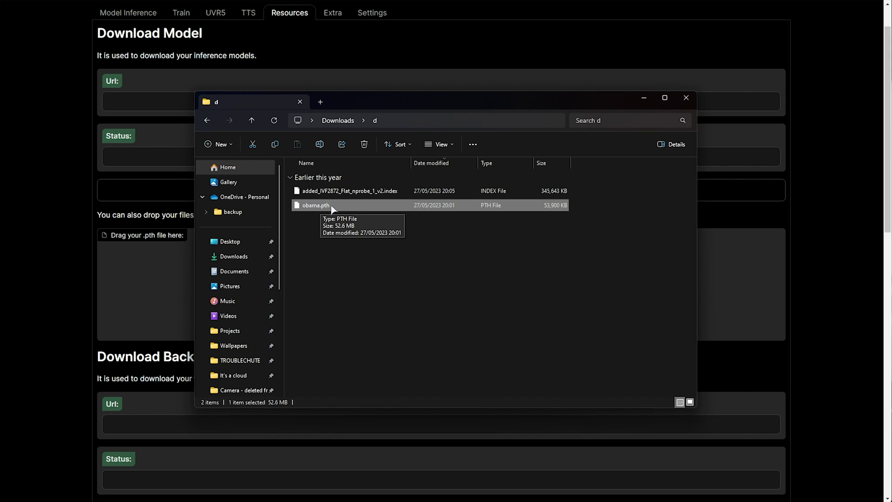
pyautogui.moveTo(339, 206); pyautogui.dragTo(158, 266)
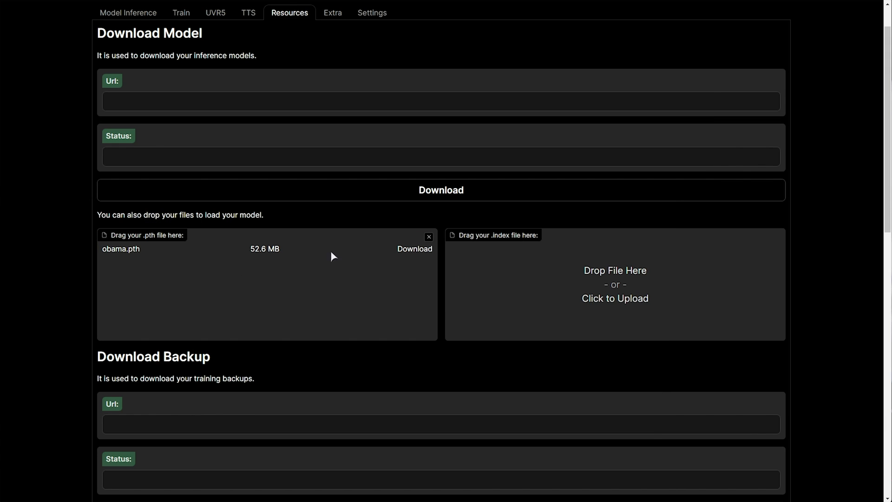
# Step: Upload the added_IVF2872 .index file into the .index drop box
pyautogui.hotkey('alt', 'Tab')
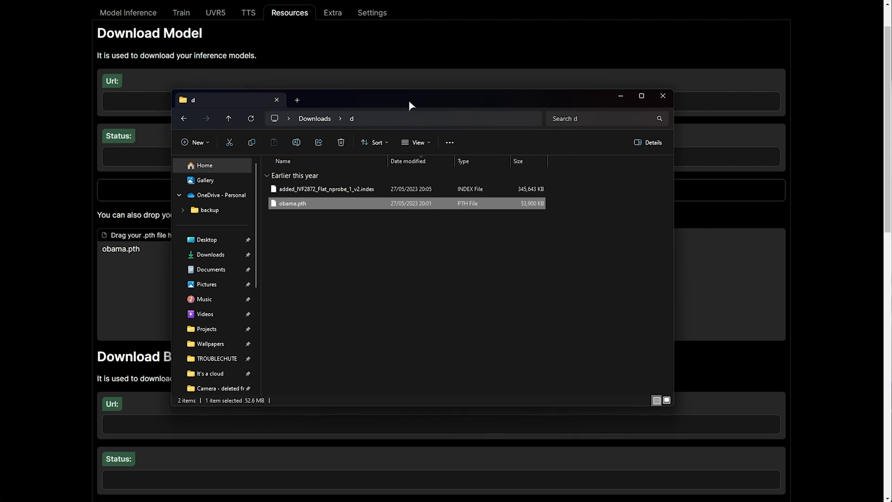
pyautogui.moveTo(409, 99); pyautogui.dragTo(186, 95)
pyautogui.moveTo(177, 186); pyautogui.dragTo(557, 281)
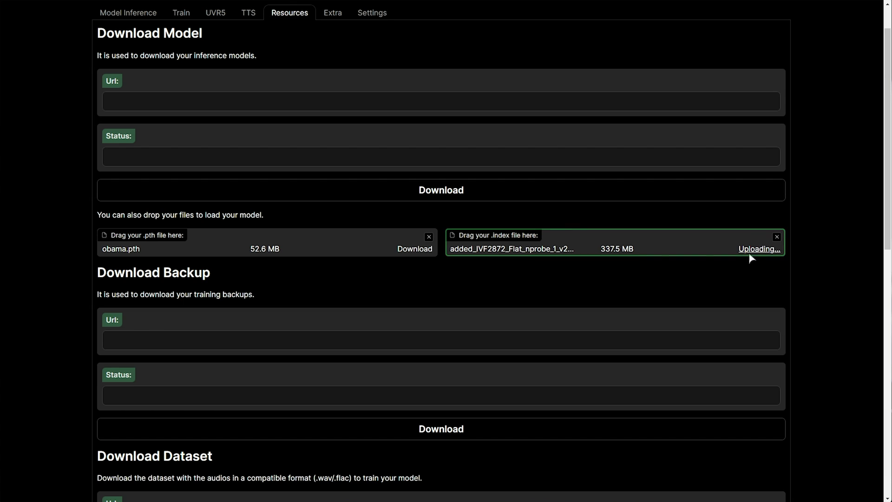
pyautogui.hotkey('alt', 'Tab')
pyautogui.moveTo(155, 97); pyautogui.dragTo(404, 103)
pyautogui.moveTo(568, 284); pyautogui.dragTo(488, 158)
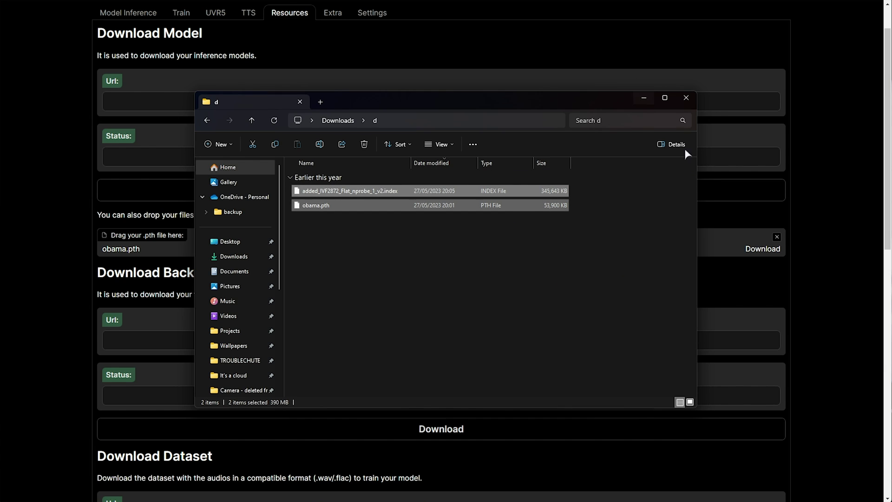
pyautogui.click(645, 98)
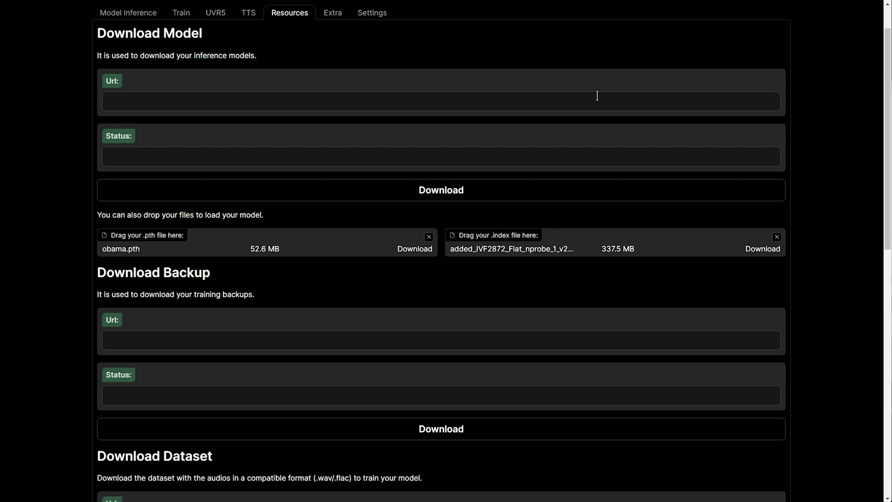
# Step: Refresh the lists, then select obama.pth and added_IVF2872_Flat_nprobe_1_v2.index for text-to-speech
pyautogui.click(249, 13)
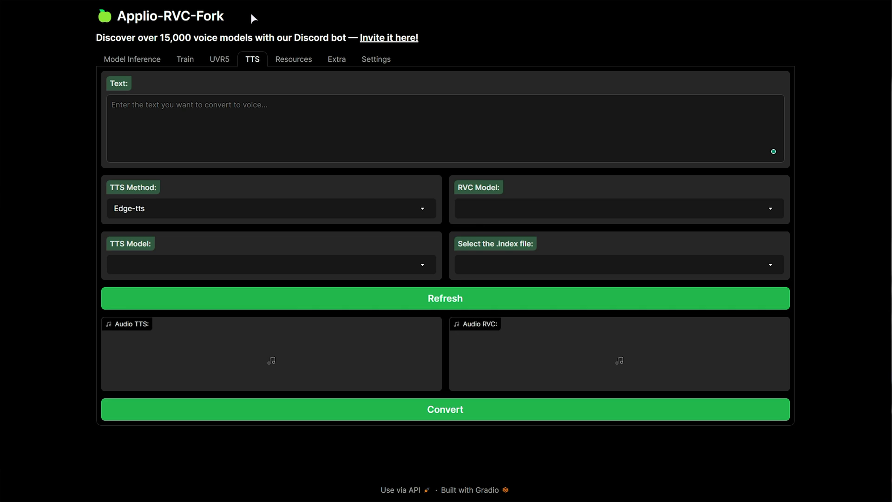
pyautogui.click(507, 208)
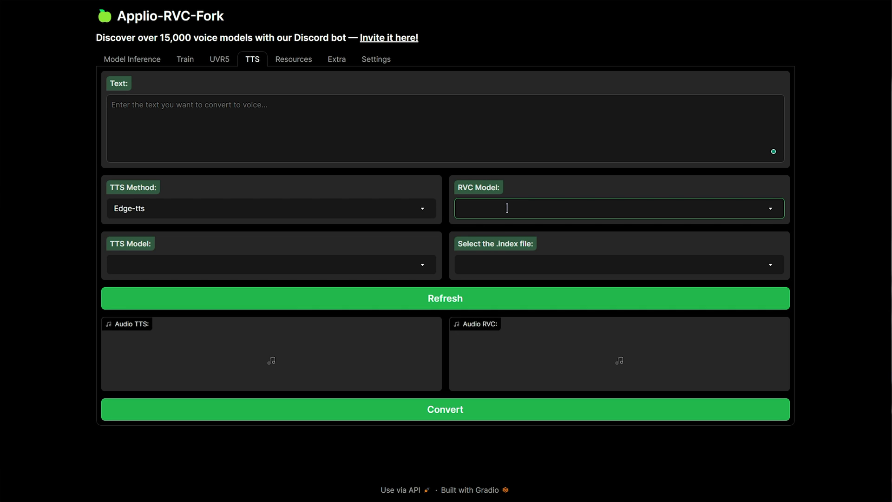
pyautogui.click(462, 298)
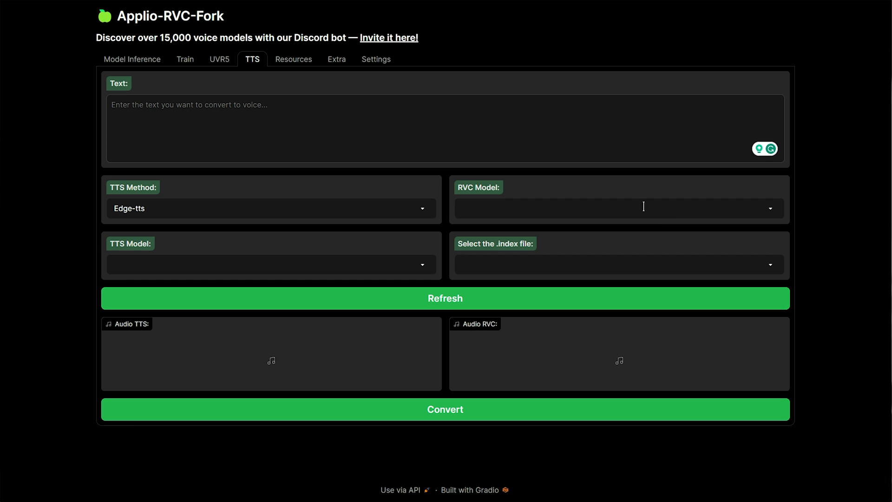
pyautogui.click(612, 207)
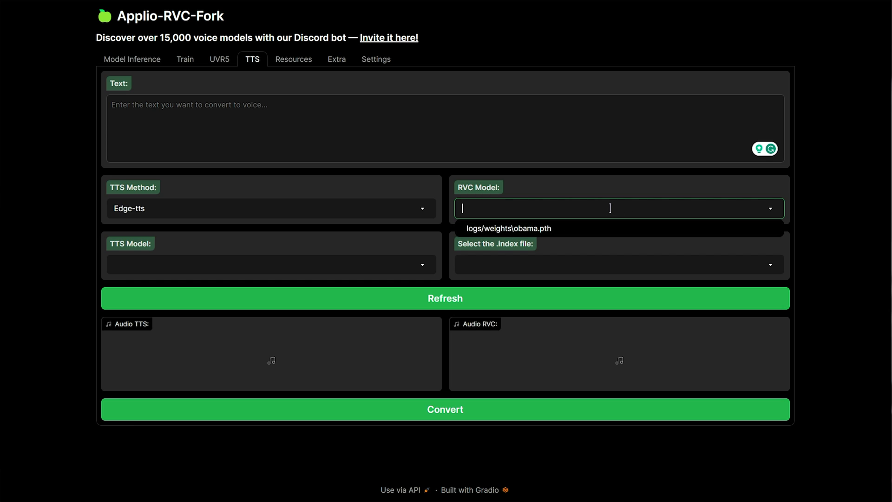
pyautogui.click(553, 229)
pyautogui.click(609, 263)
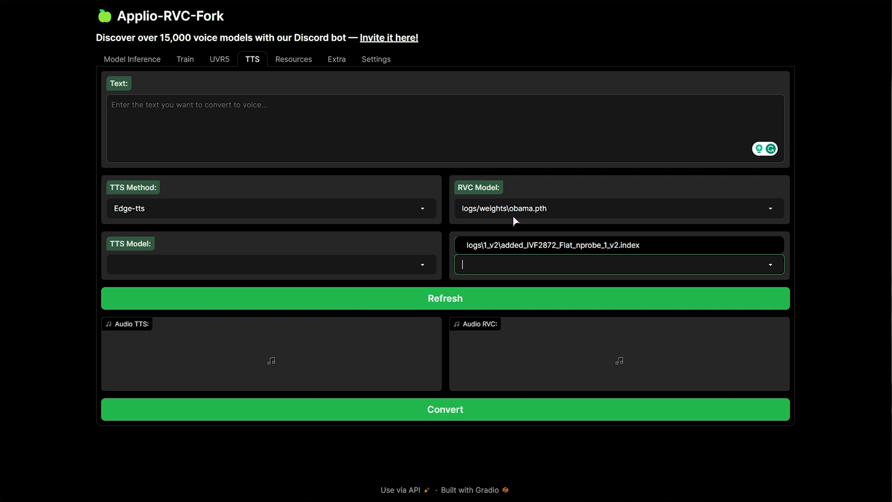
pyautogui.click(558, 247)
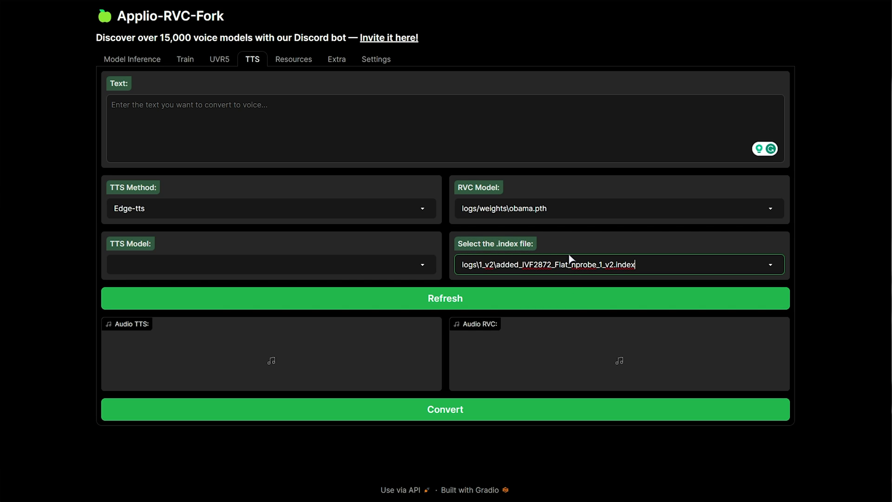
pyautogui.click(502, 124)
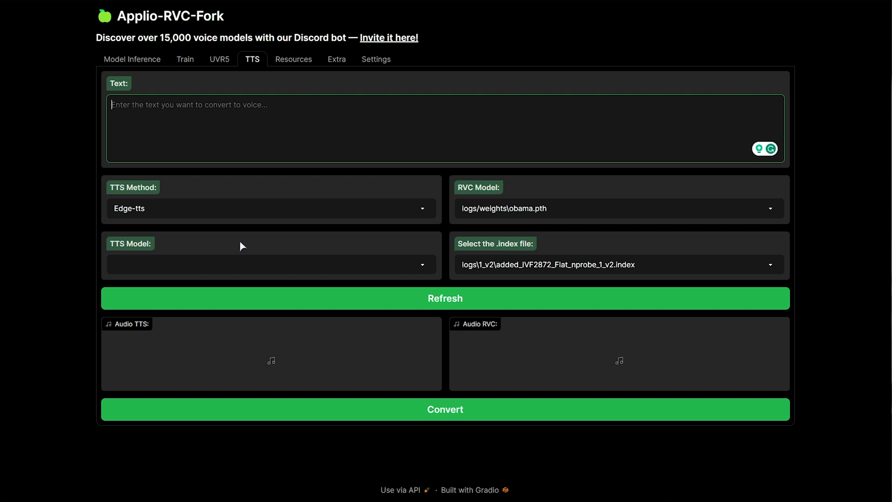
# Step: Filter the Edge-tts TTS Model voice list to English voices by typing en-
pyautogui.click(282, 269)
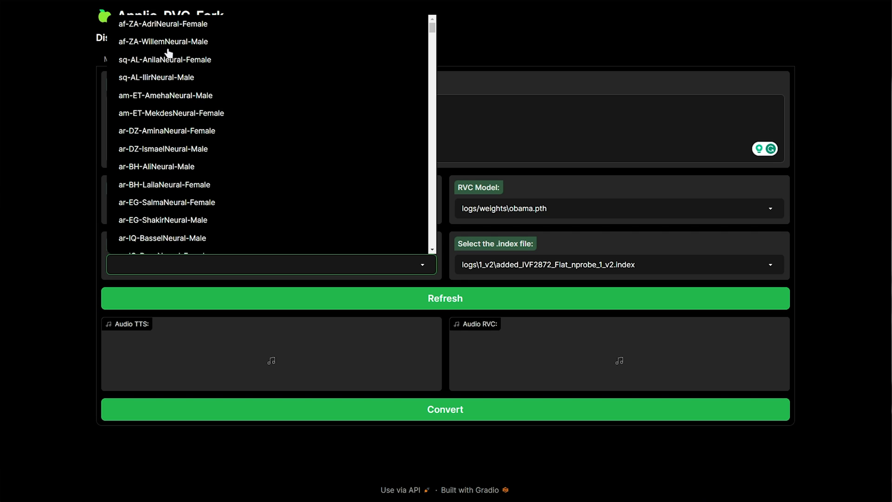
pyautogui.scroll(-5, 203, 54)
pyautogui.scroll(-20, 203, 53)
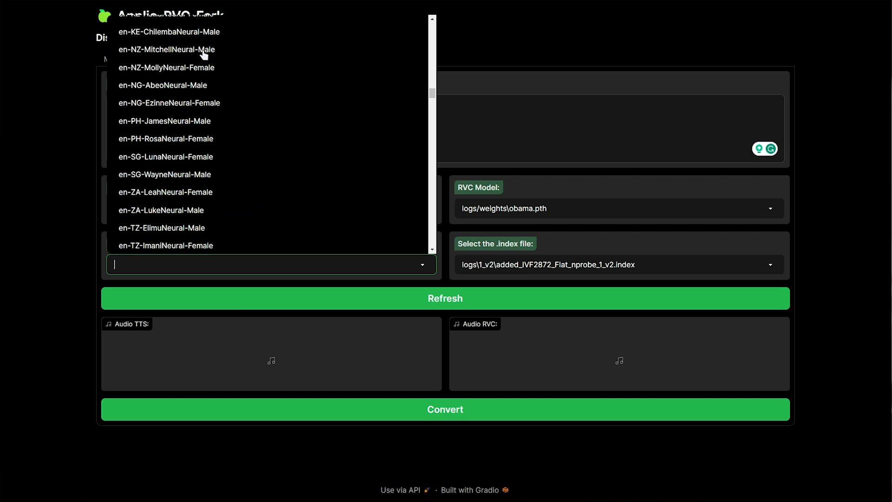
pyautogui.write('en-')
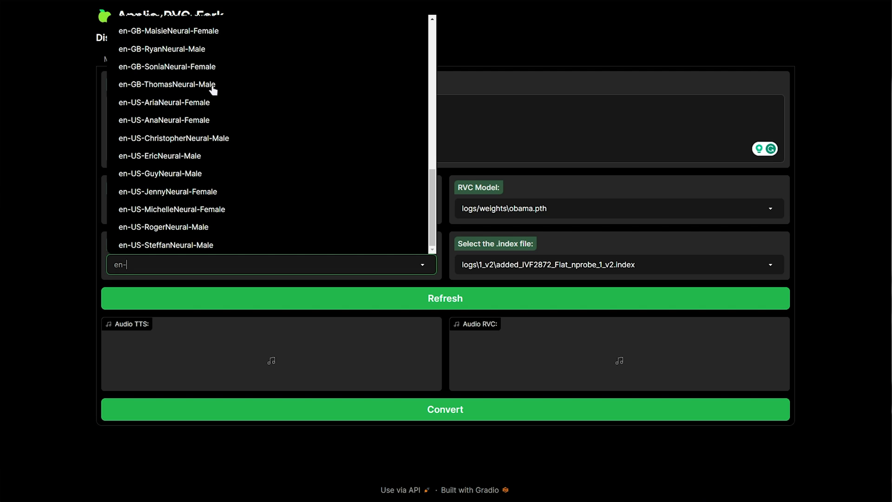
pyautogui.scroll(10, 253, 142)
pyautogui.scroll(-1, 147, 64)
pyautogui.scroll(-5, 146, 64)
pyautogui.scroll(-4, 142, 154)
# Step: Convert 'Hello, I am Obama and I am enjoying a hot dog' using en-US-EricNeural-Male
pyautogui.click(199, 163)
pyautogui.click(273, 121)
pyautogui.write('Hello, I am Obama and I am enjoying a hot dog')
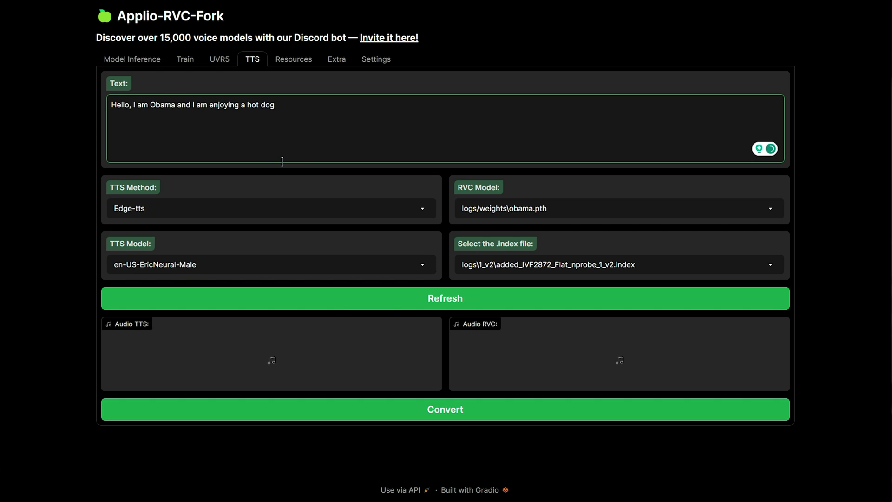
pyautogui.click(437, 410)
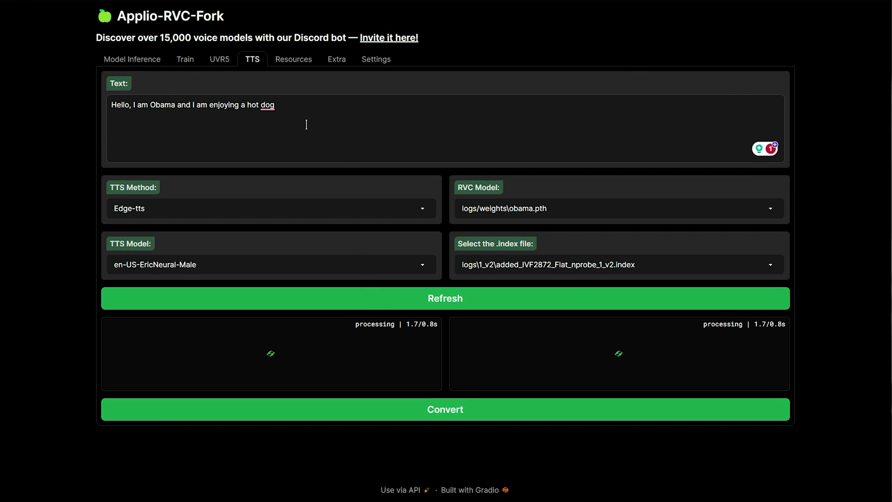
pyautogui.moveTo(235, 105); pyautogui.dragTo(74, 124)
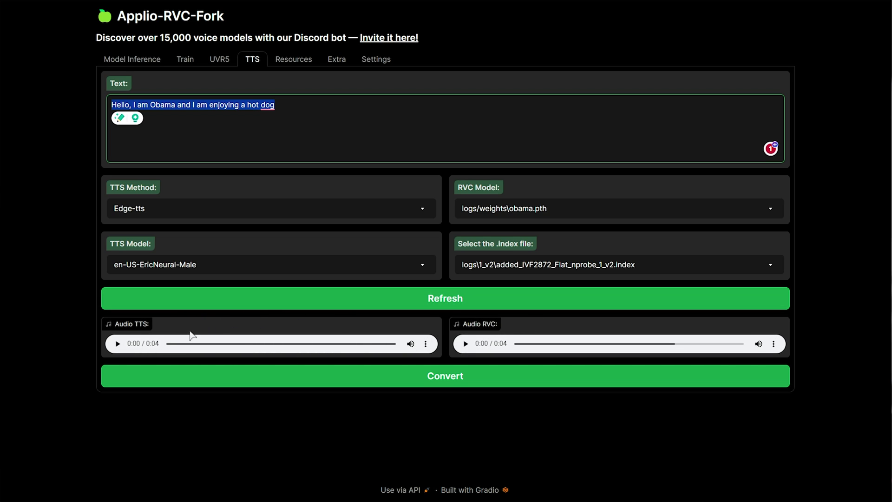
# Step: Play the Audio TTS and Audio RVC clips, then download the converted Obama-voice clip
pyautogui.click(116, 344)
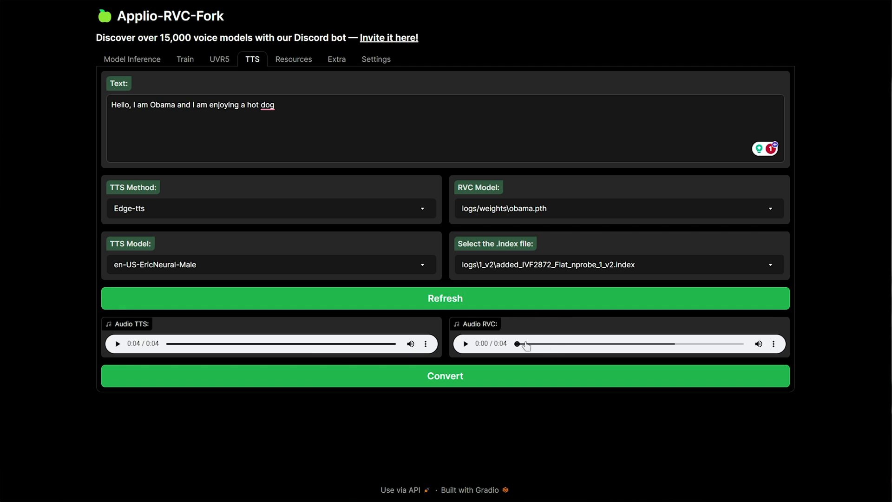
pyautogui.click(464, 344)
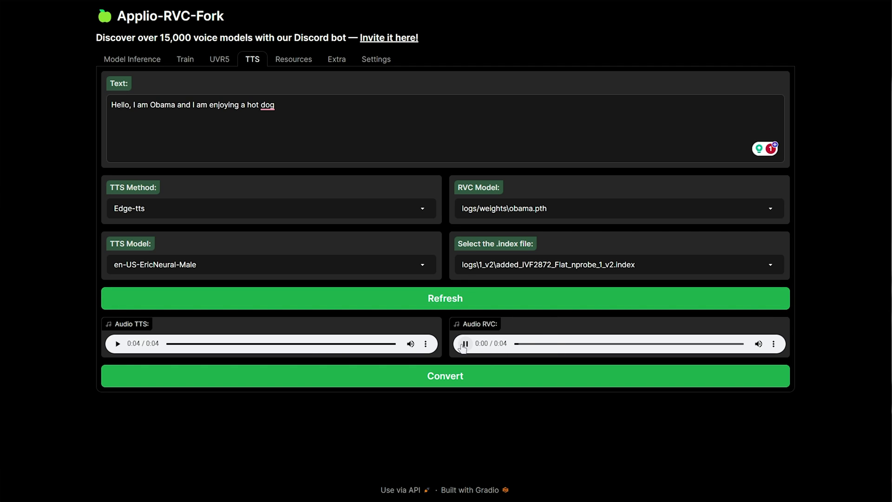
pyautogui.click(774, 345)
pyautogui.click(749, 320)
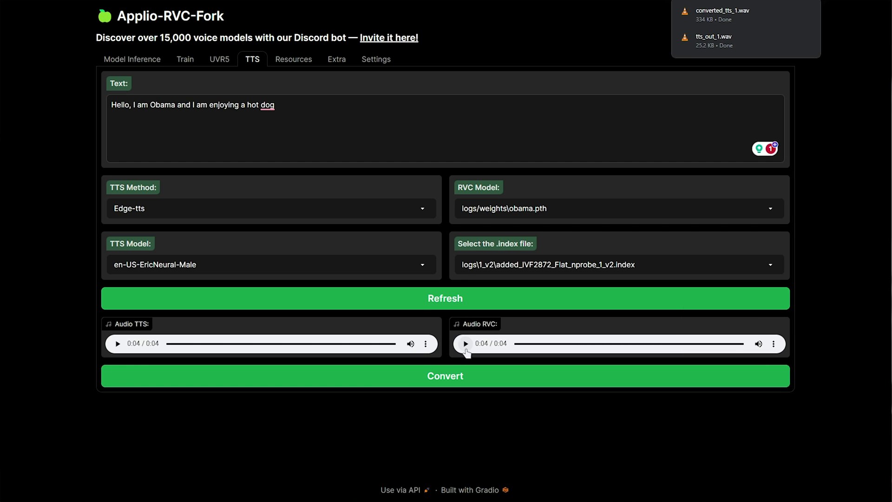
# Step: Set the TTS Method to Google-tts with the english TTS Model
pyautogui.click(238, 210)
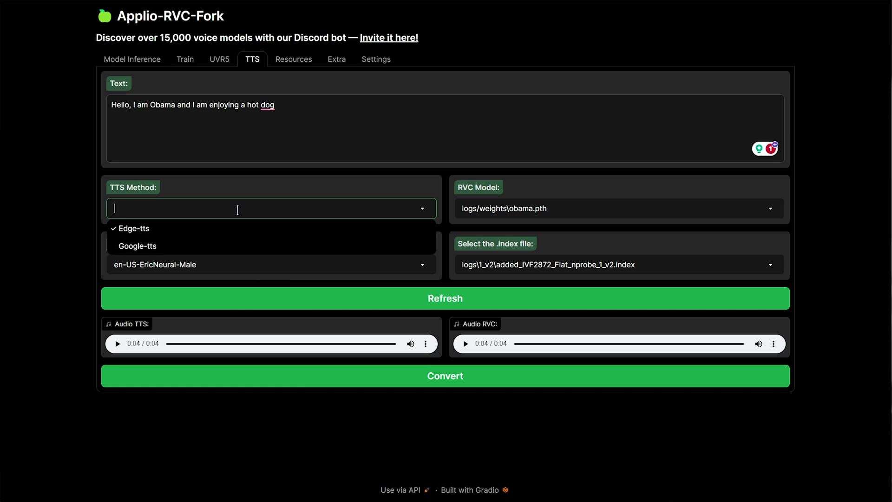
pyautogui.click(201, 249)
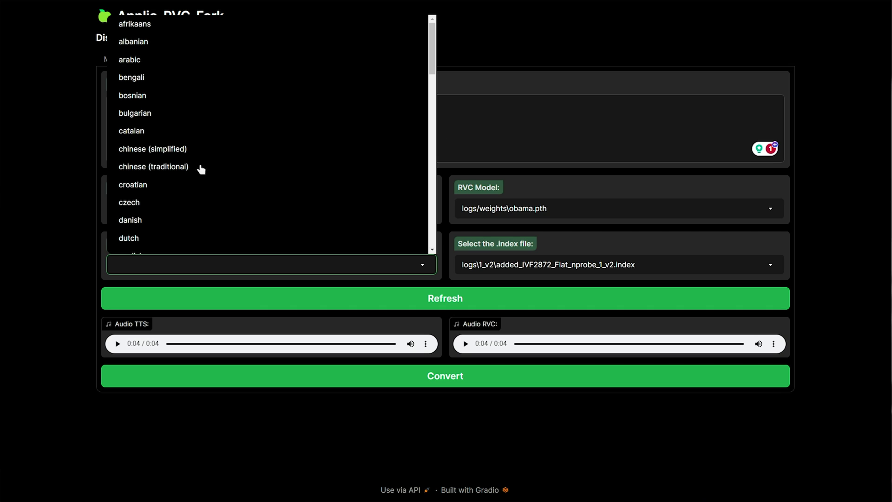
pyautogui.scroll(-3, 200, 172)
pyautogui.scroll(1, 197, 169)
pyautogui.click(175, 120)
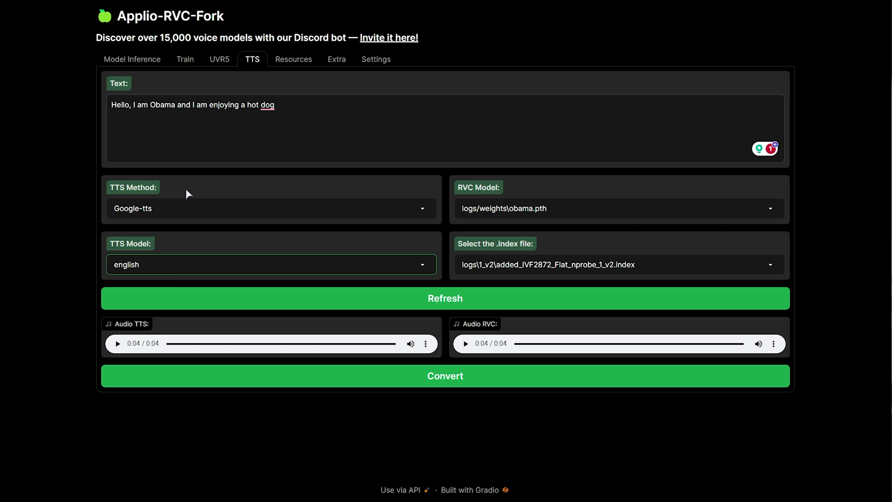
# Step: Regenerate the audio and play the new TTS and Obama-voice clips
pyautogui.click(431, 386)
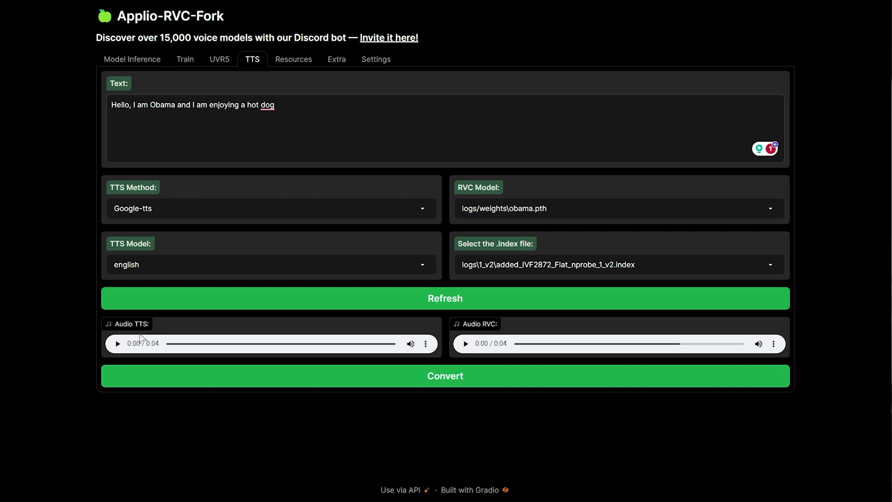
pyautogui.click(116, 344)
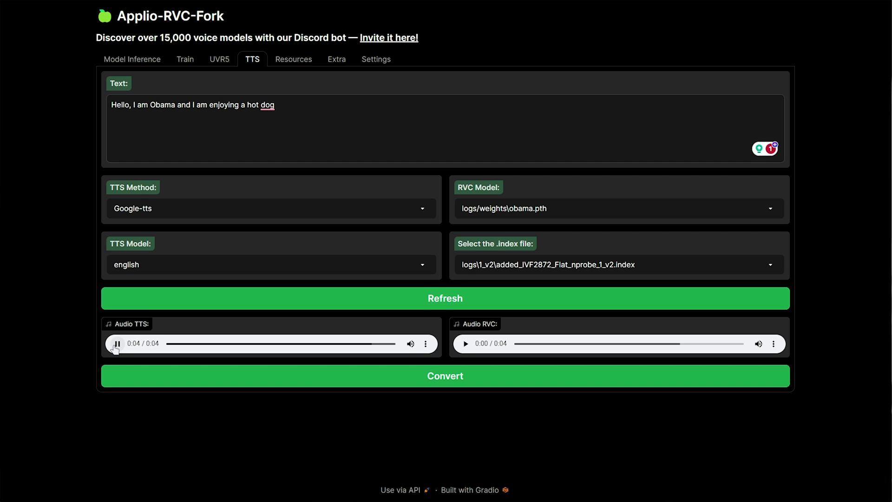
pyautogui.click(466, 344)
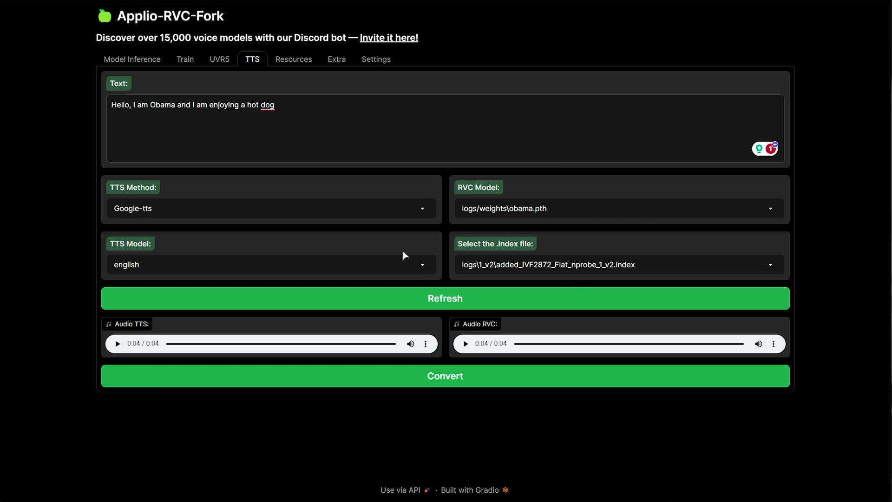
# Step: Switch back to Edge-tts with the en-US-RogerNeural-Male voice
pyautogui.click(275, 210)
pyautogui.click(214, 229)
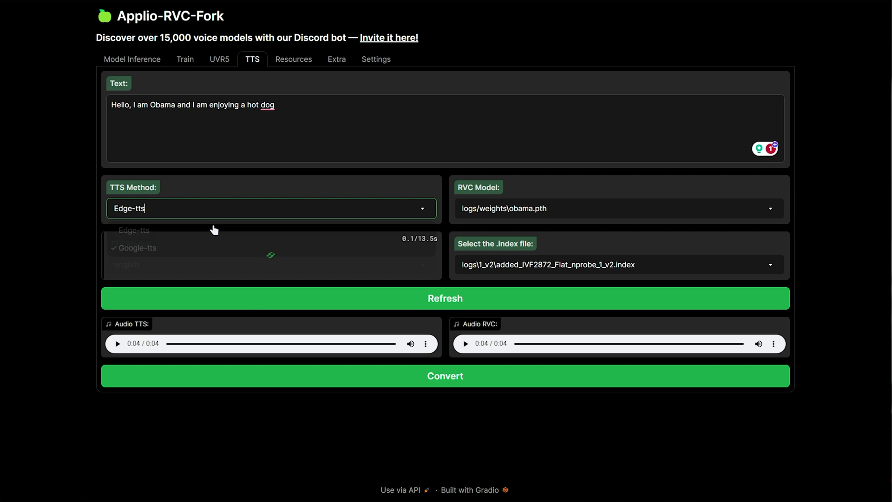
pyautogui.click(262, 261)
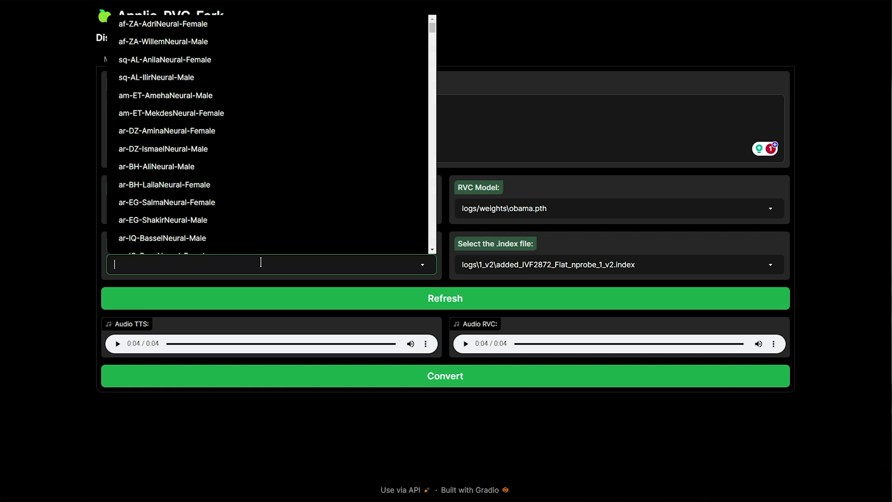
pyautogui.write('en-us')
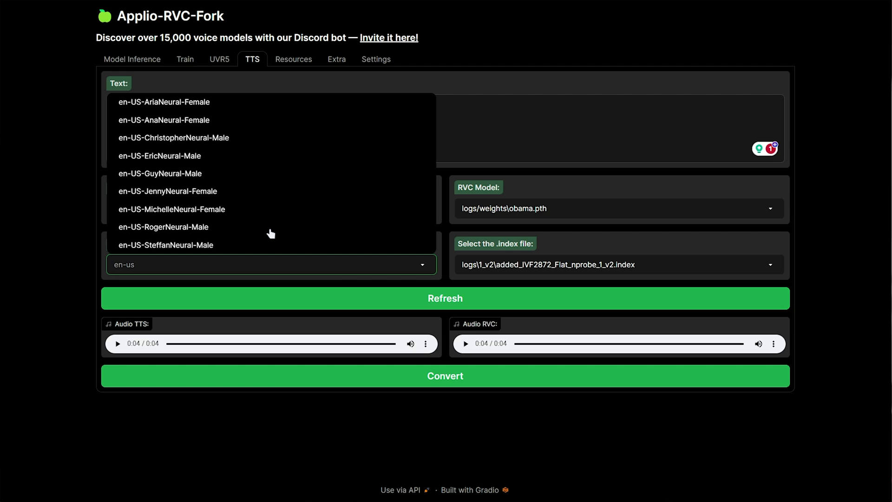
pyautogui.click(194, 228)
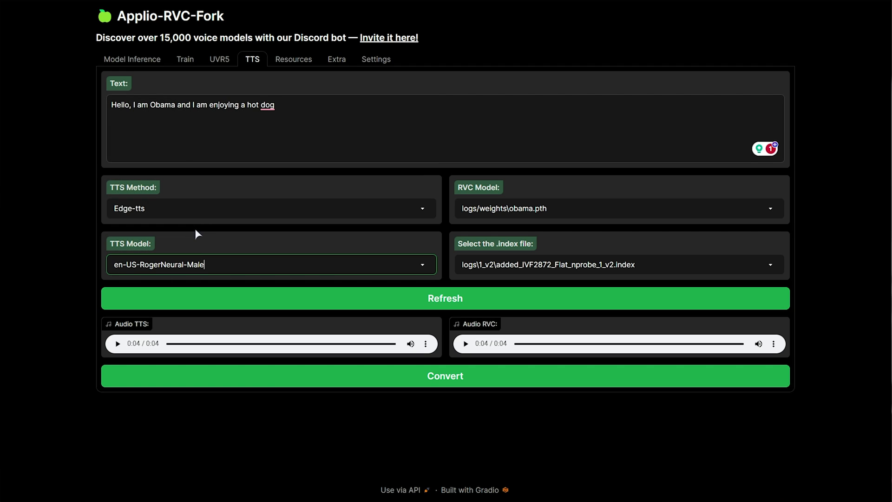
# Step: Regenerate the audio and play the new Roger TTS and Obama-voice clips
pyautogui.click(440, 387)
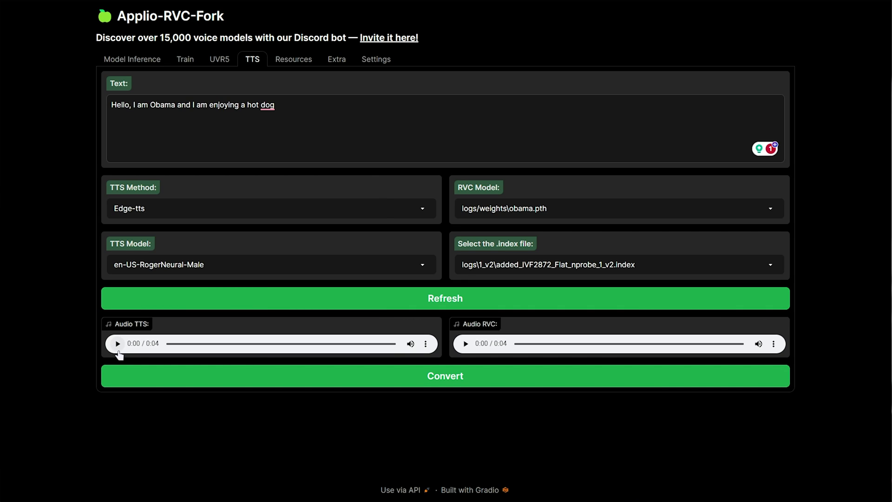
pyautogui.click(117, 345)
pyautogui.click(465, 344)
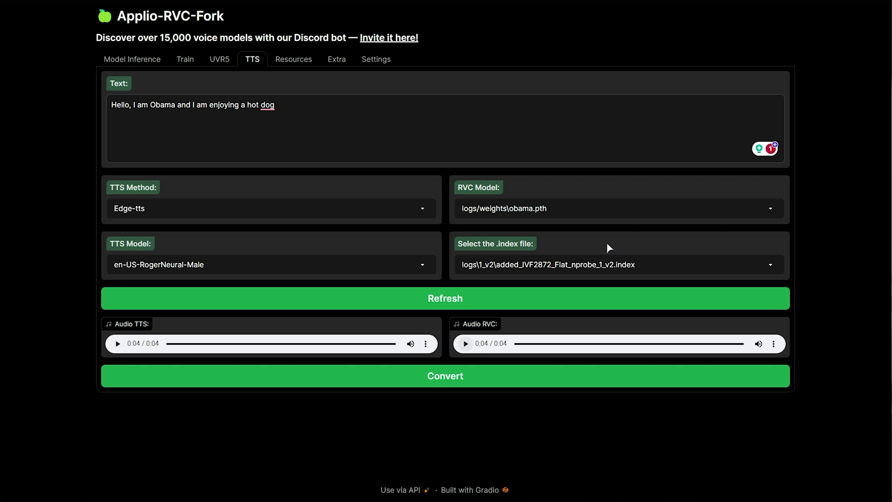
# Step: On Model Inference, select obama.pth as the inferencing voice with its matching index file
pyautogui.click(138, 64)
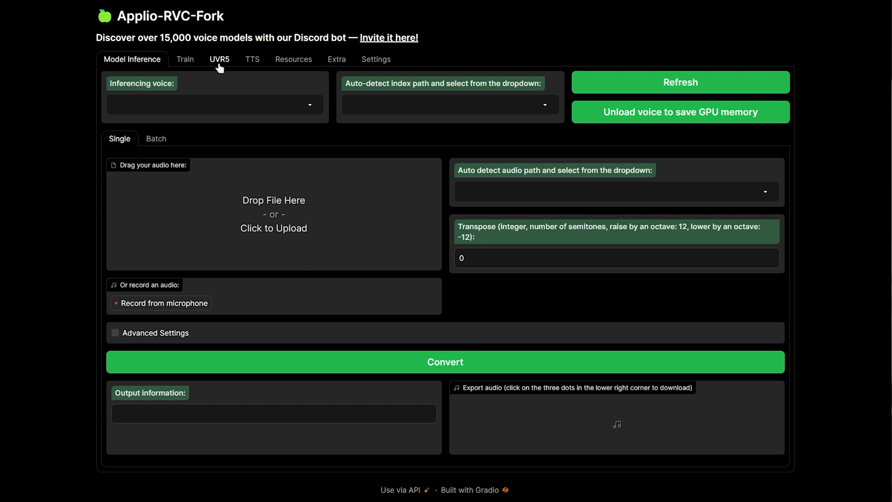
pyautogui.click(688, 84)
pyautogui.click(215, 105)
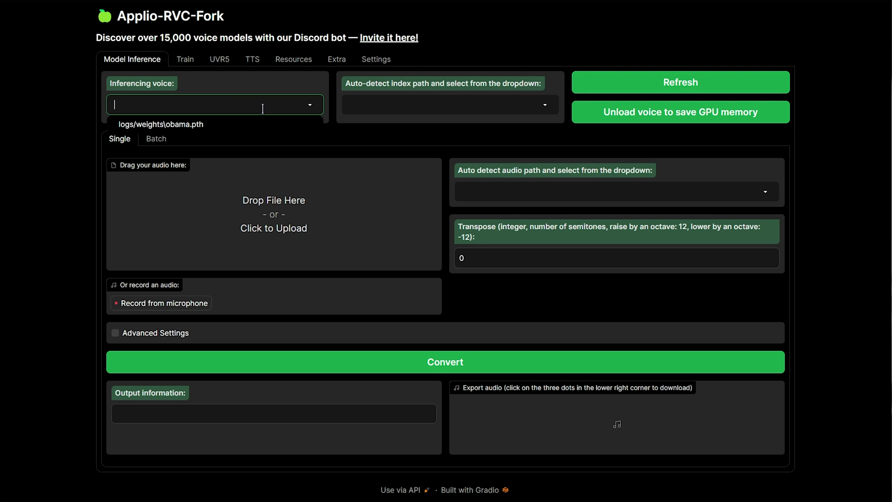
pyautogui.click(206, 126)
pyautogui.click(464, 102)
pyautogui.click(460, 124)
# Step: Convert 3obama.wav into Obama's voice and play the 0:04 result
pyautogui.click(252, 59)
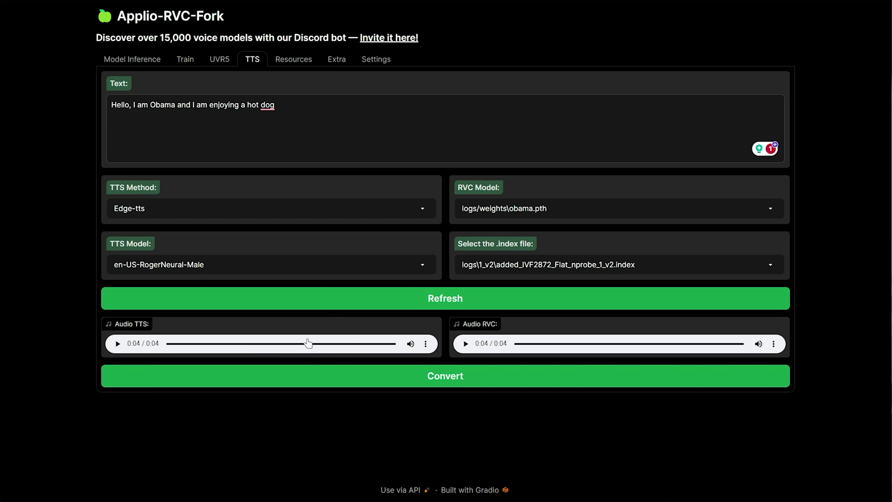
pyautogui.click(135, 59)
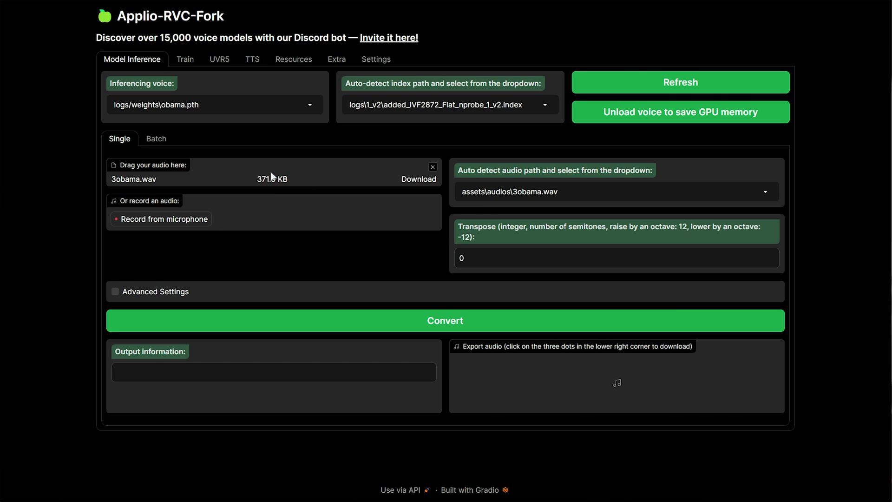
pyautogui.moveTo(457, 229); pyautogui.dragTo(487, 242)
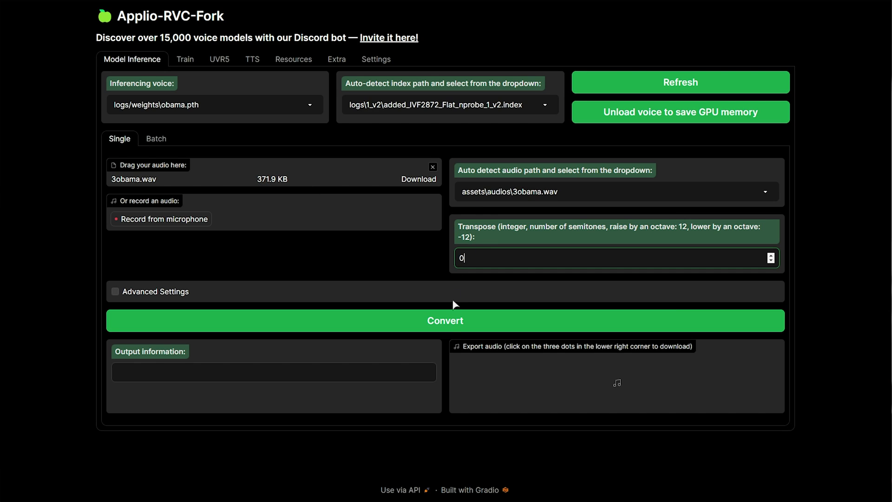
pyautogui.click(360, 328)
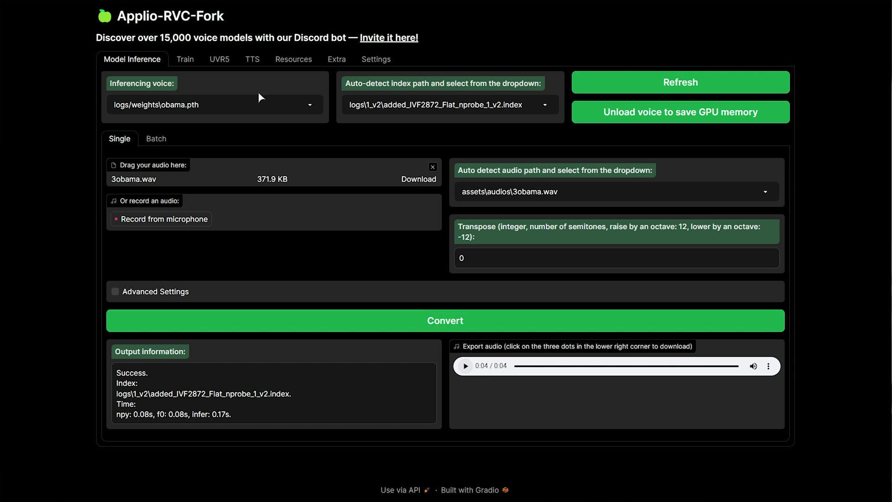
pyautogui.click(252, 64)
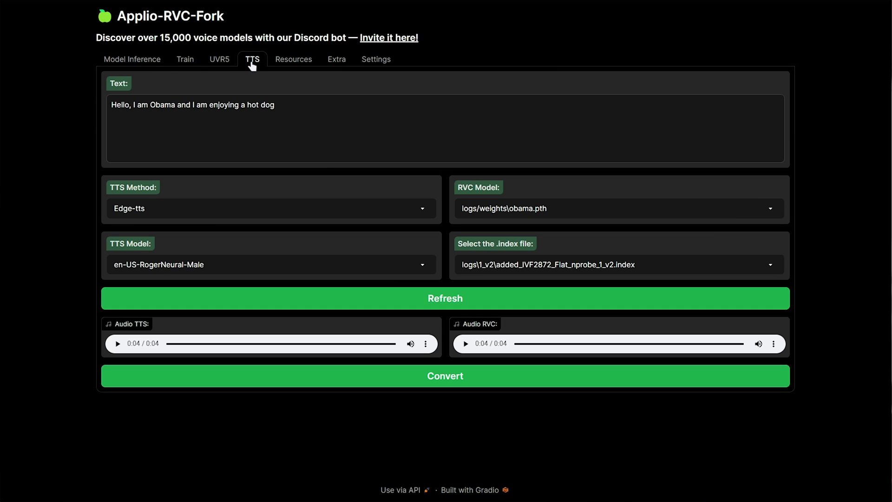
pyautogui.click(153, 62)
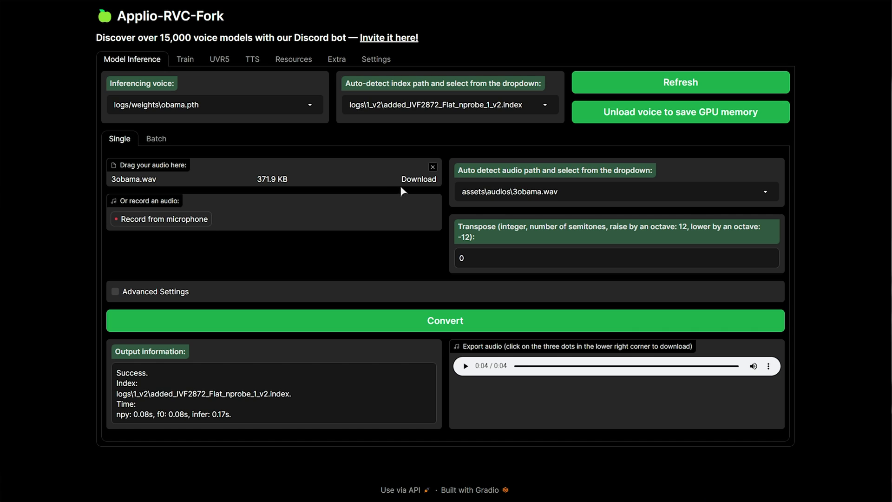
# Step: Remove 3obama.wav and record a 0:02 clip from the microphone
pyautogui.click(432, 167)
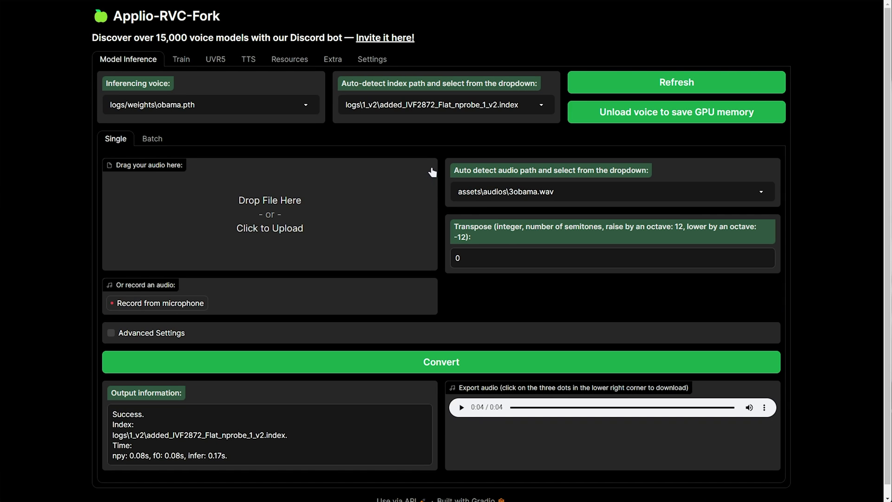
pyautogui.click(172, 307)
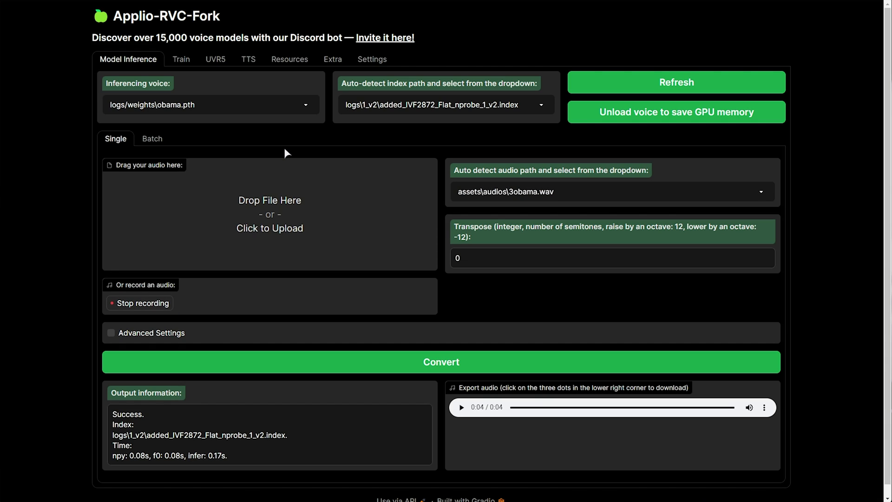
pyautogui.click(142, 303)
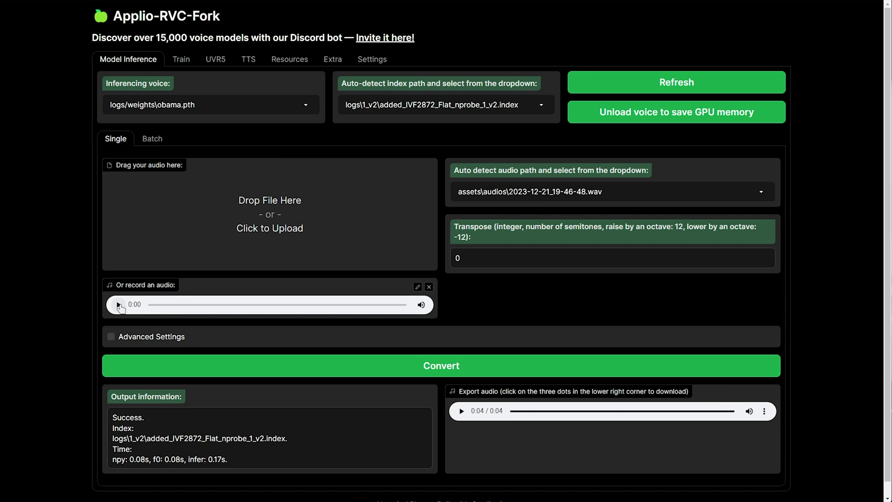
# Step: Convert the recording into Obama's voice, play the 0:05 output, and return to TTS
pyautogui.click(434, 371)
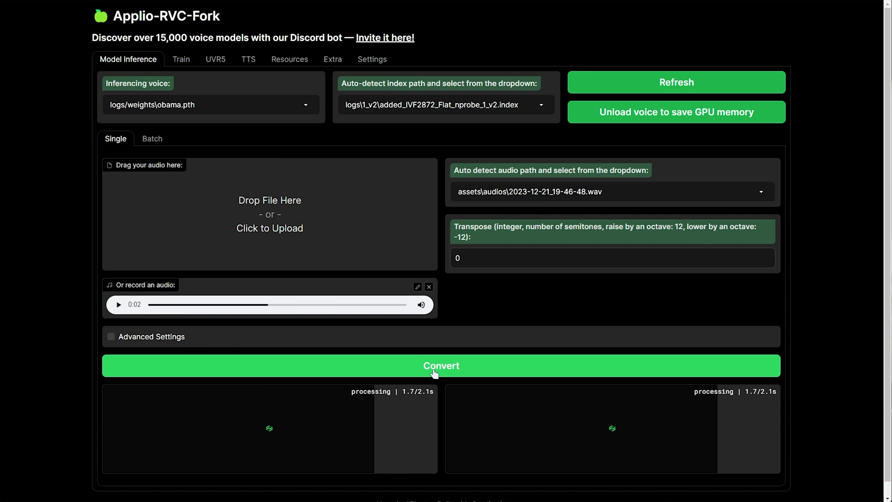
pyautogui.click(462, 412)
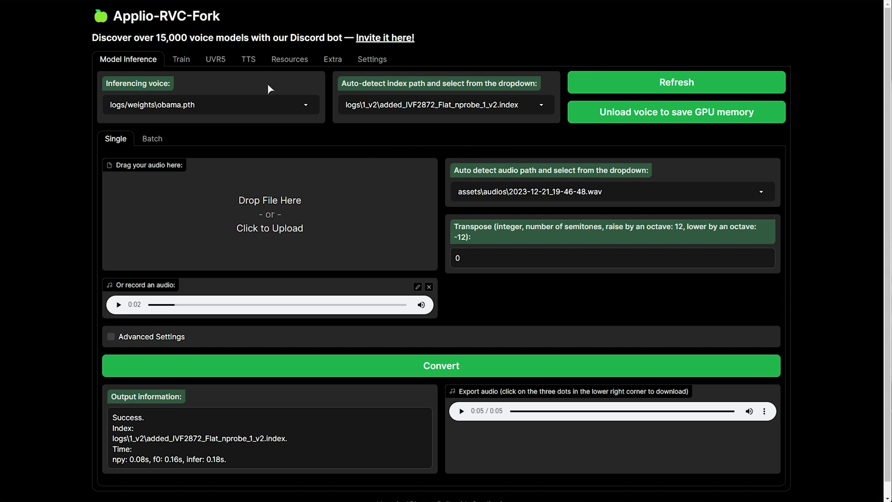
pyautogui.click(243, 64)
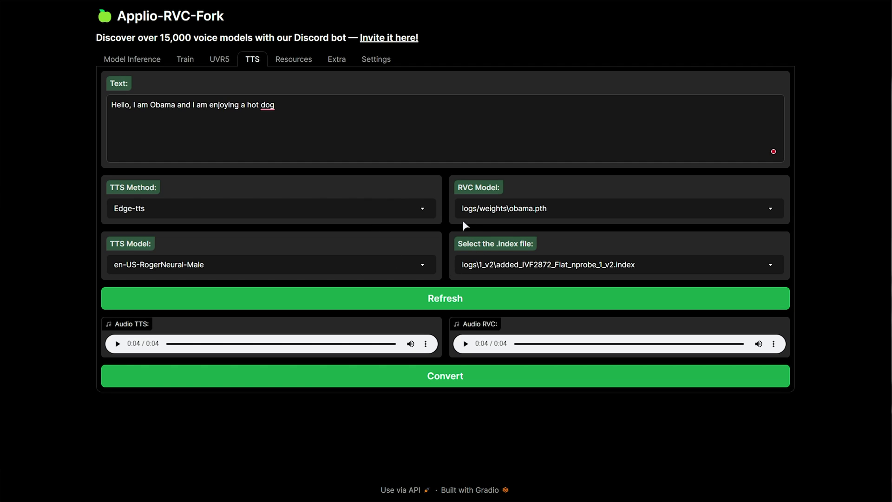
# Step: Remove the obama.pth and .index files from Resources, return to TTS, and close Applio
pyautogui.click(297, 61)
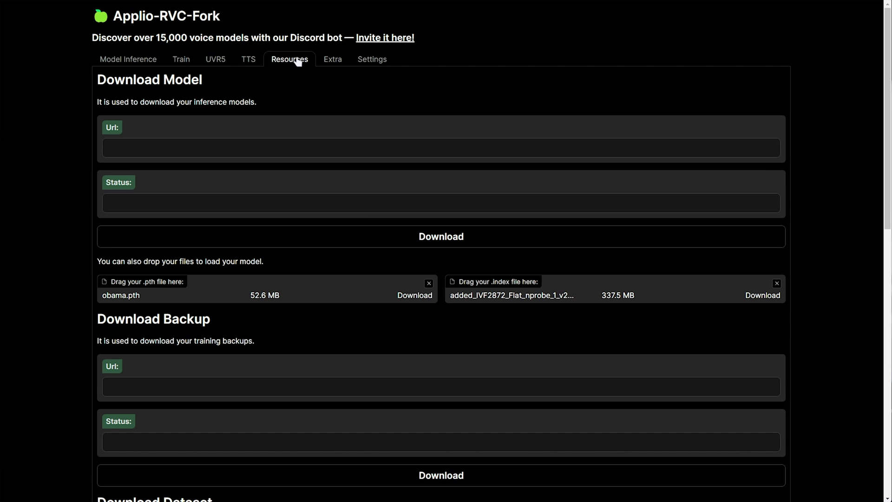
pyautogui.click(428, 284)
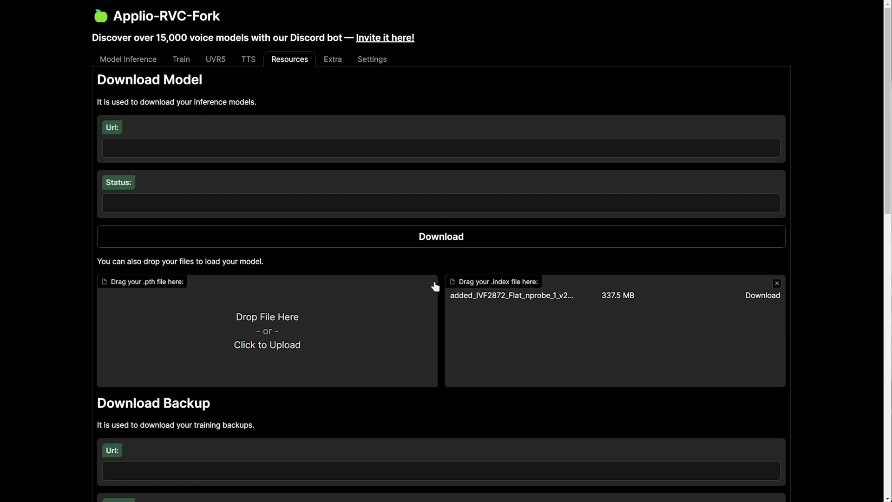
pyautogui.click(776, 284)
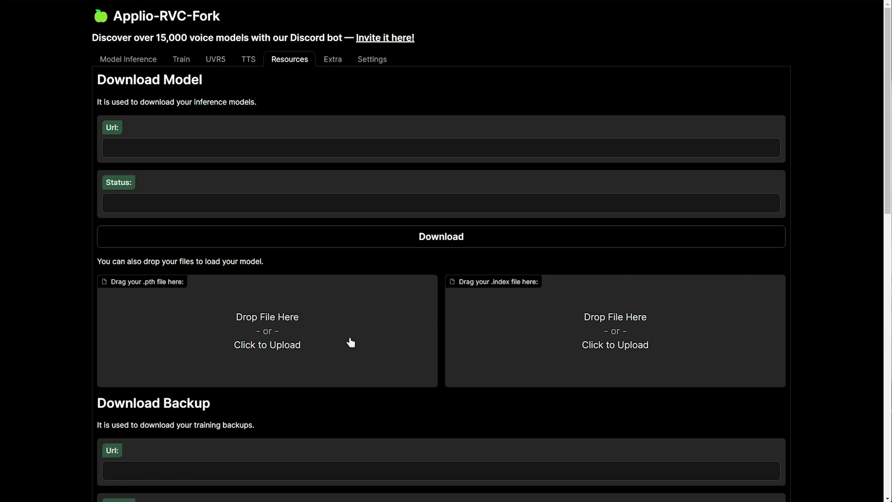
pyautogui.click(246, 64)
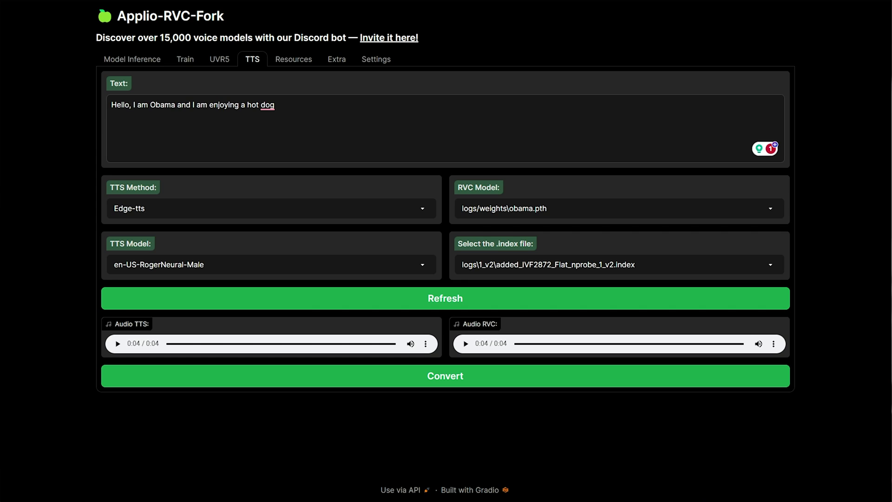
pyautogui.hotkey('alt', 'F4')
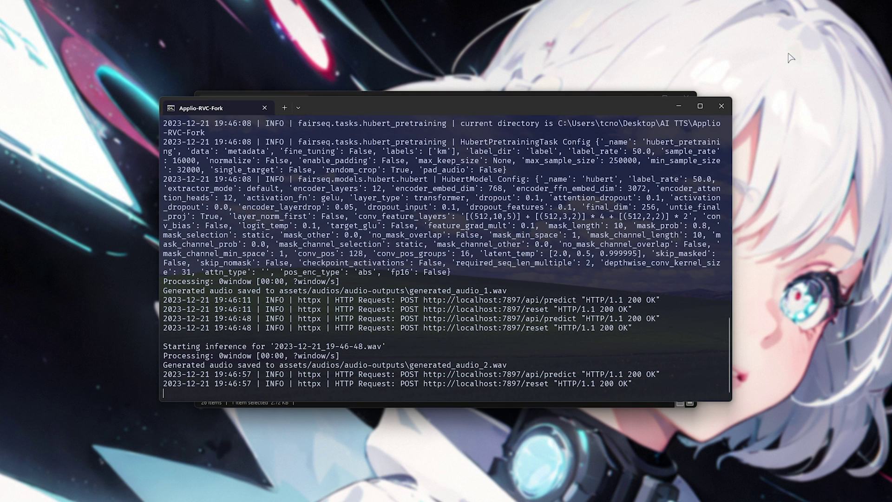
# Step: Close the Applio server terminal, then check GPU usage in Task Manager and close it
pyautogui.click(722, 107)
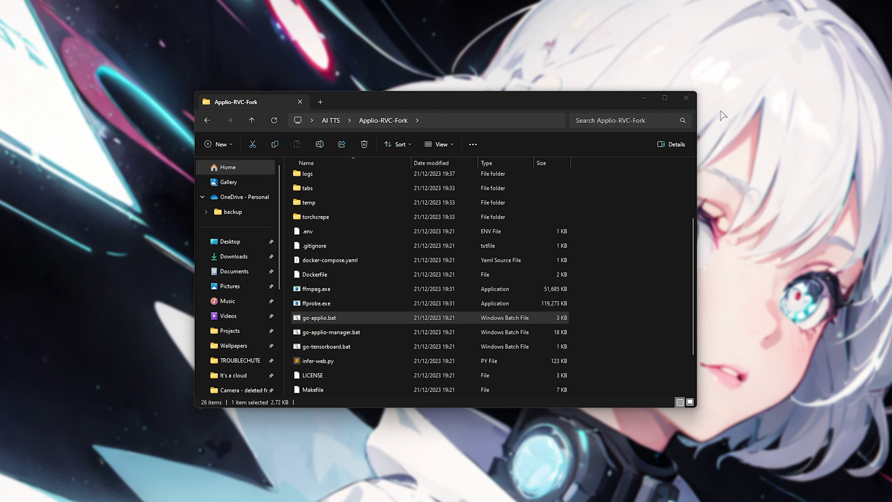
pyautogui.hotkey('ctrl', 'shift', 'Escape')
pyautogui.moveTo(815, 35); pyautogui.dragTo(412, 59)
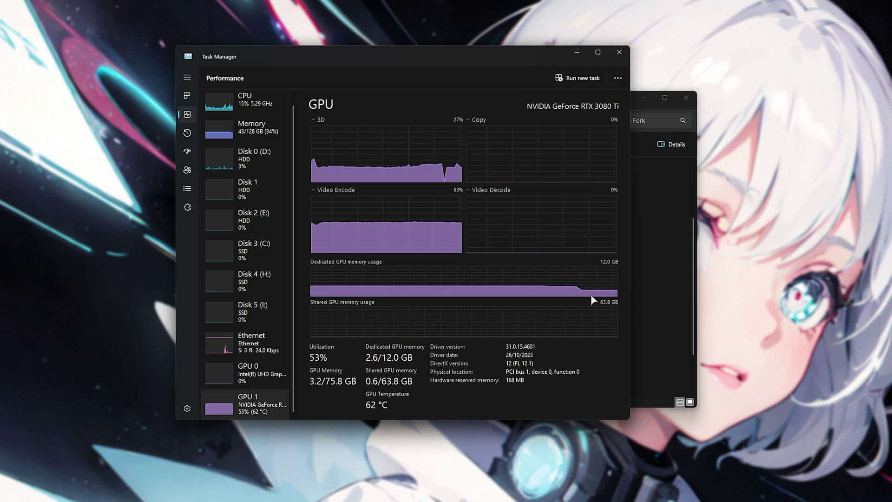
pyautogui.hotkey('alt', 'F4')
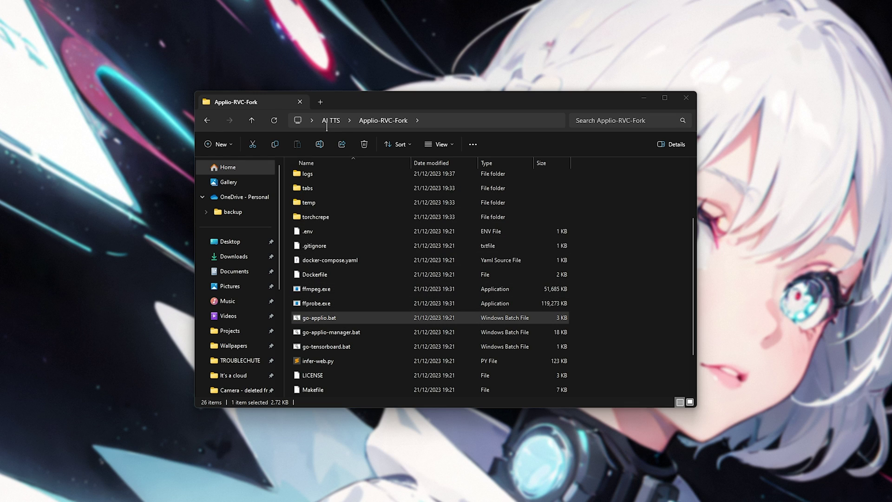
# Step: Close the Applio-RVC-Fork folder window and delete the AI TTS folder from the desktop
pyautogui.click(391, 124)
pyautogui.rightClick(391, 125)
pyautogui.click(616, 323)
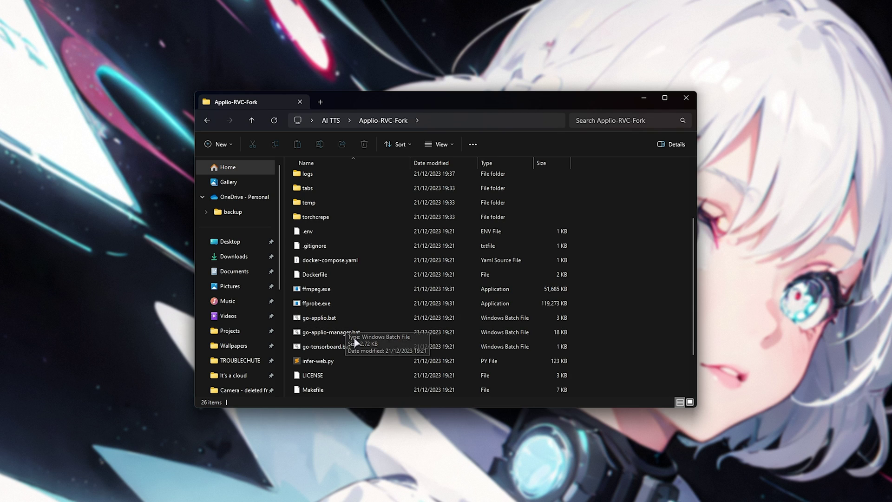
pyautogui.click(686, 97)
pyautogui.click(433, 165)
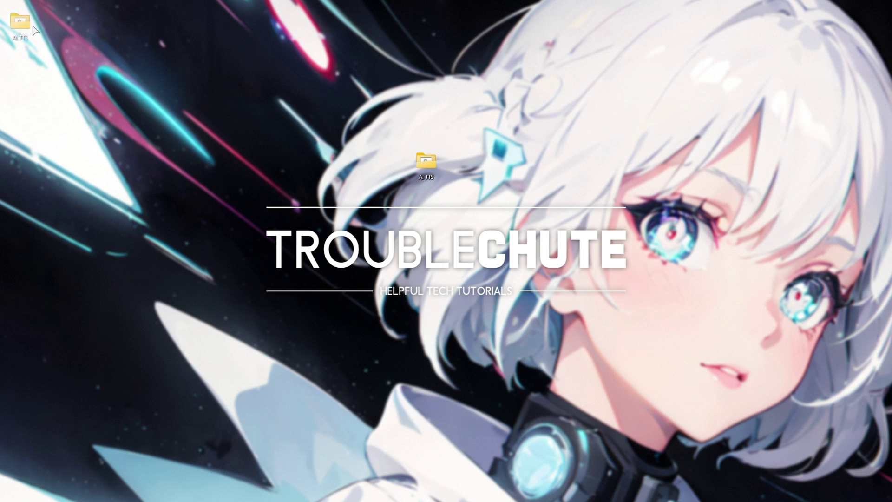
pyautogui.press('Delete')
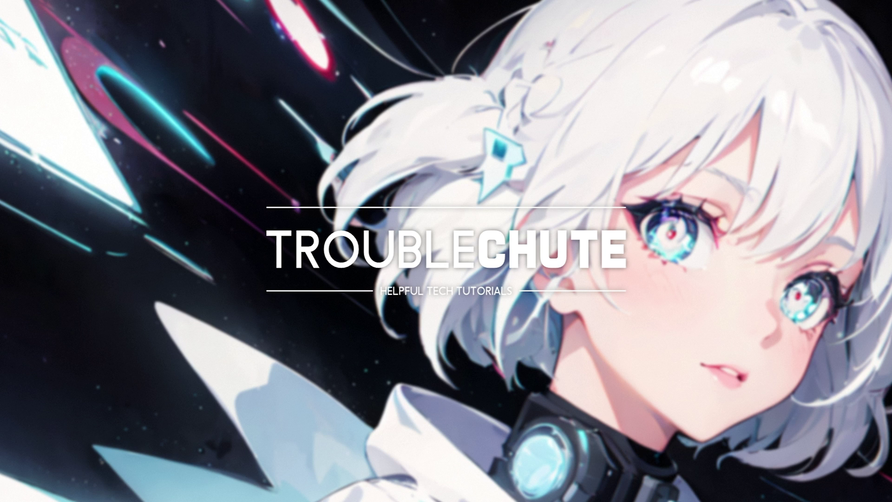